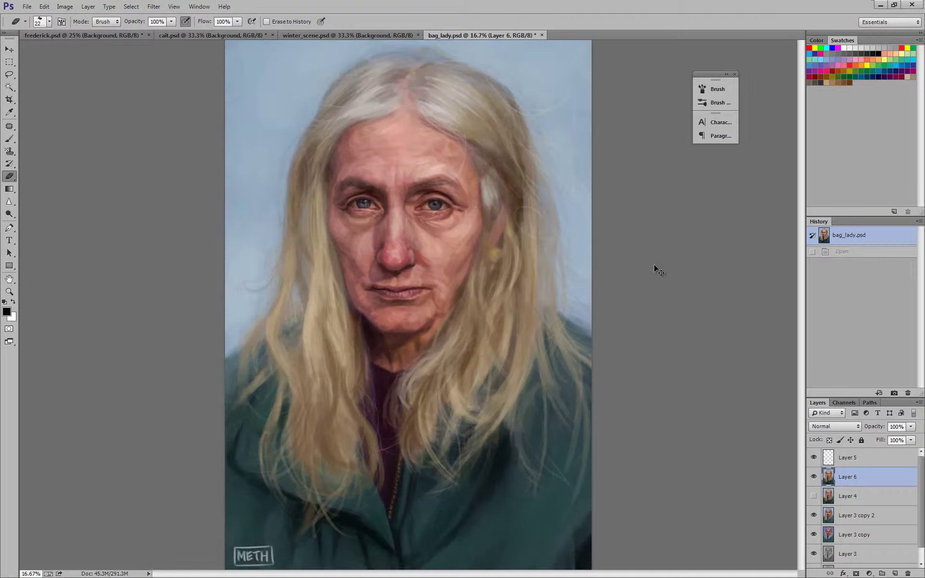
- Choose the Chalk 17 pixels brush tip for the Eraser
{"action": "key", "text": "ctrl+minus"}
{"action": "left_click", "coordinate": [49, 21]}
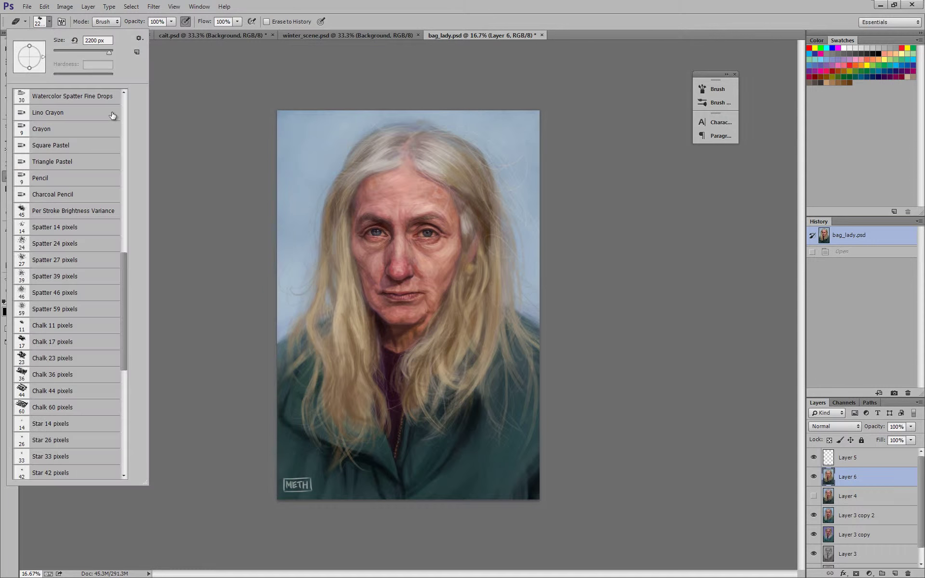
{"action": "scroll", "coordinate": [124, 284], "scroll_direction": "down", "scroll_amount": 2}
{"action": "left_click", "coordinate": [68, 320]}
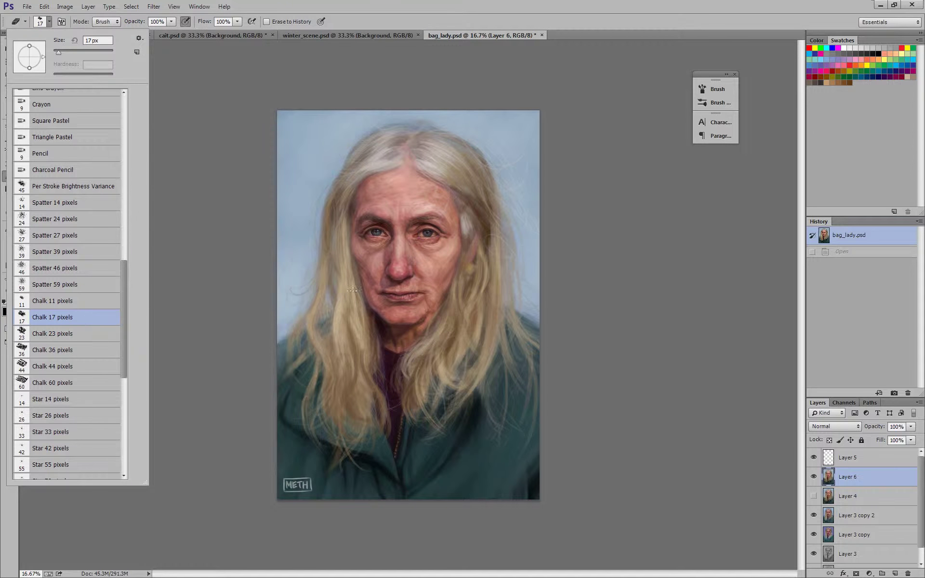
{"action": "left_click", "coordinate": [660, 273]}
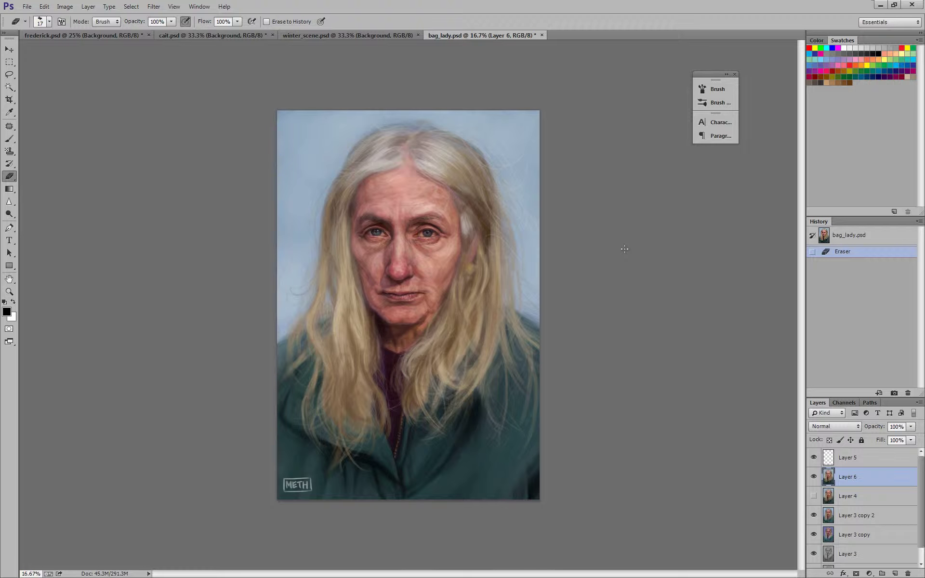
- Examine the brushwork on the face in the bag_lady.psd portrait, both close up and from a distance
{"action": "key", "text": "ctrl+plus"}
{"action": "key", "text": "ctrl+plus"}
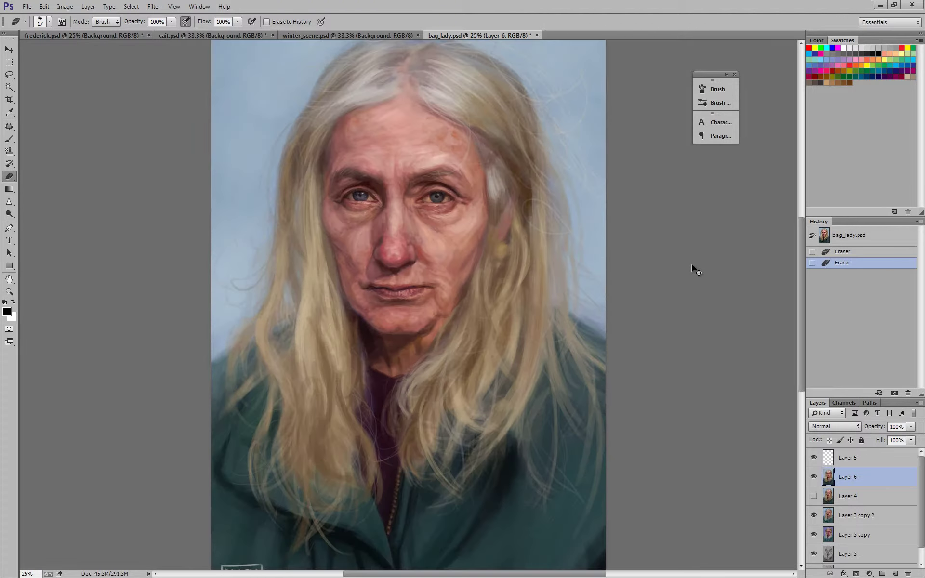
{"action": "key", "text": "ctrl+plus"}
{"action": "scroll", "coordinate": [588, 258], "scroll_direction": "up", "scroll_amount": 5}
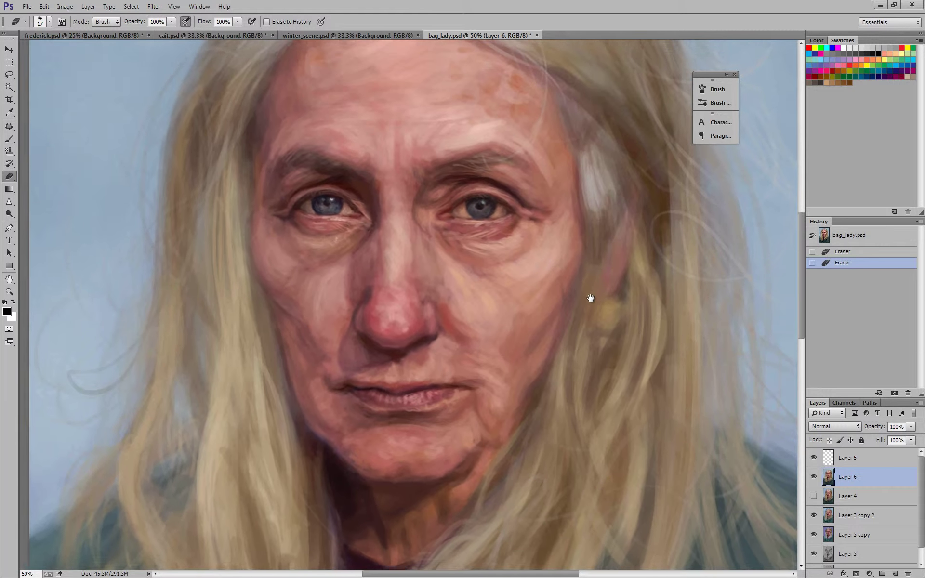
{"action": "key", "text": "ctrl+plus"}
{"action": "scroll", "coordinate": [562, 244], "scroll_direction": "down", "scroll_amount": 2}
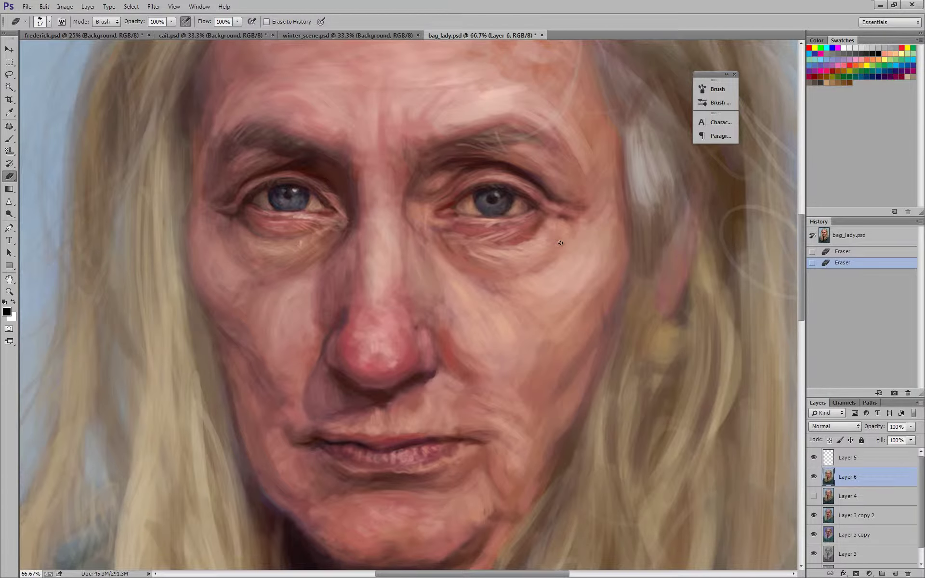
{"action": "key", "text": "ctrl+minus"}
{"action": "key", "text": "ctrl+minus"}
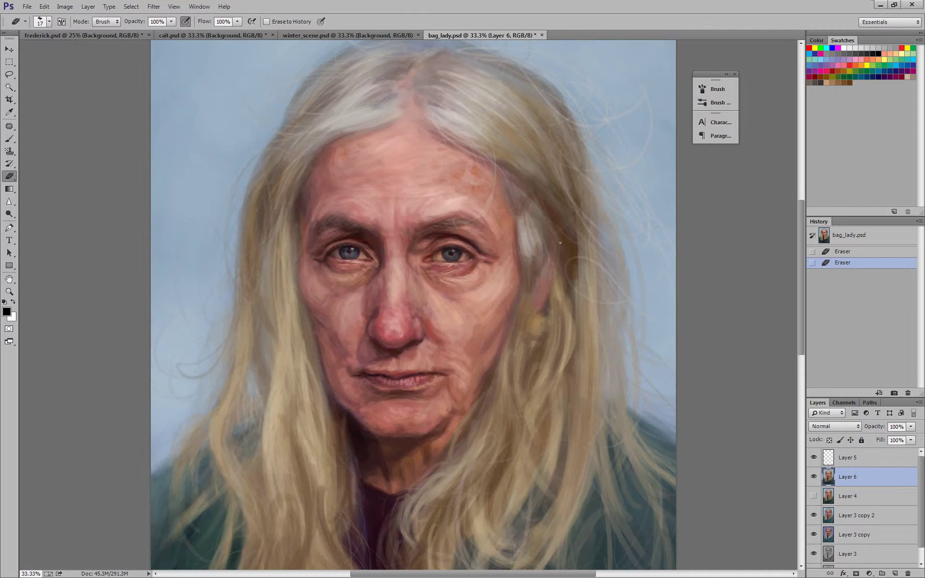
{"action": "key", "text": "ctrl+plus"}
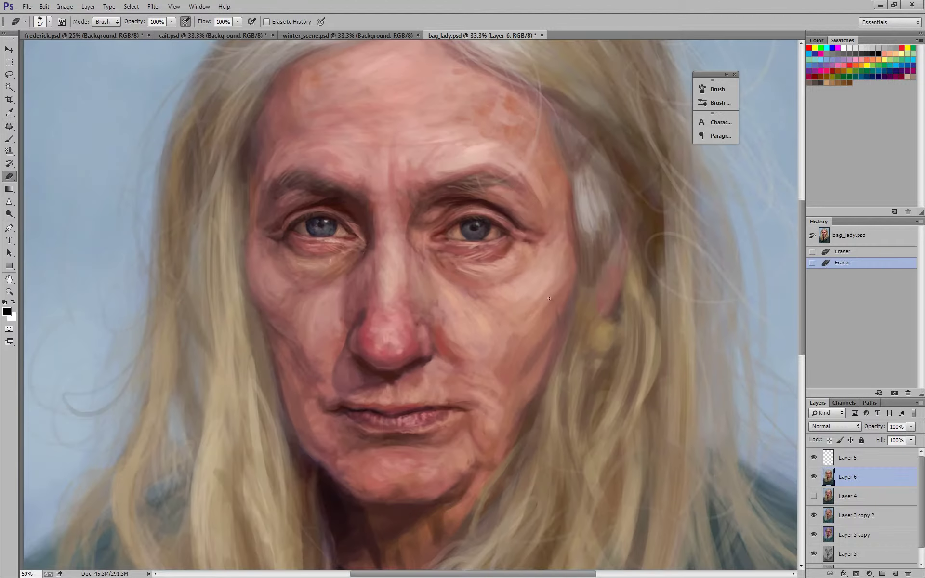
{"action": "left_click_drag", "start_coordinate": [562, 293], "coordinate": [551, 268]}
{"action": "key", "text": "ctrl+minus"}
{"action": "key", "text": "ctrl+minus"}
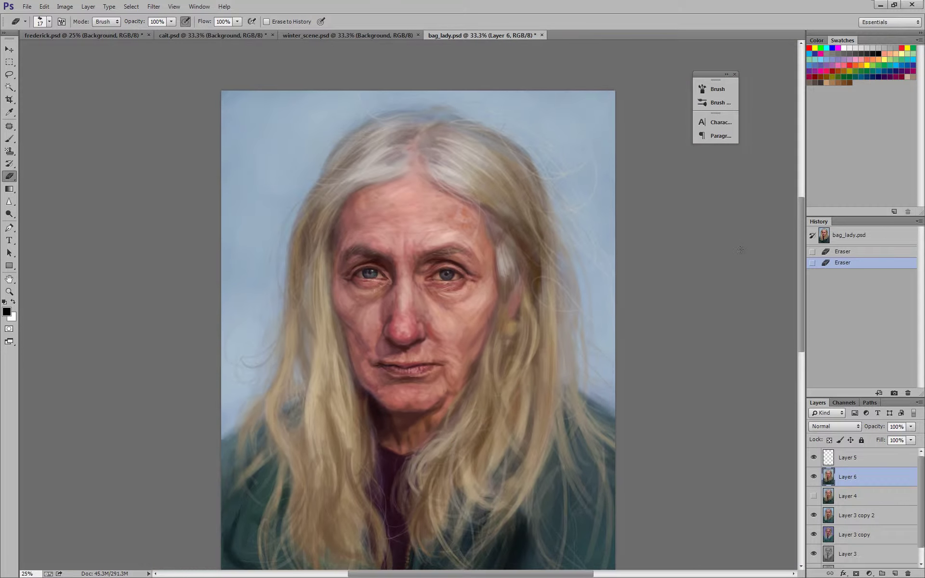
{"action": "left_click", "coordinate": [716, 264]}
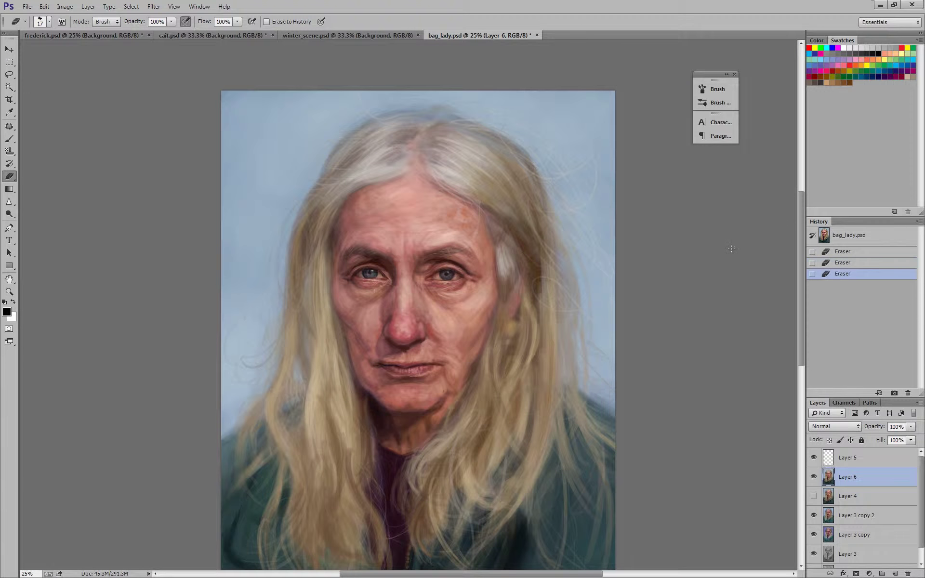
{"action": "key", "text": "ctrl+plus"}
{"action": "key", "text": "ctrl+plus"}
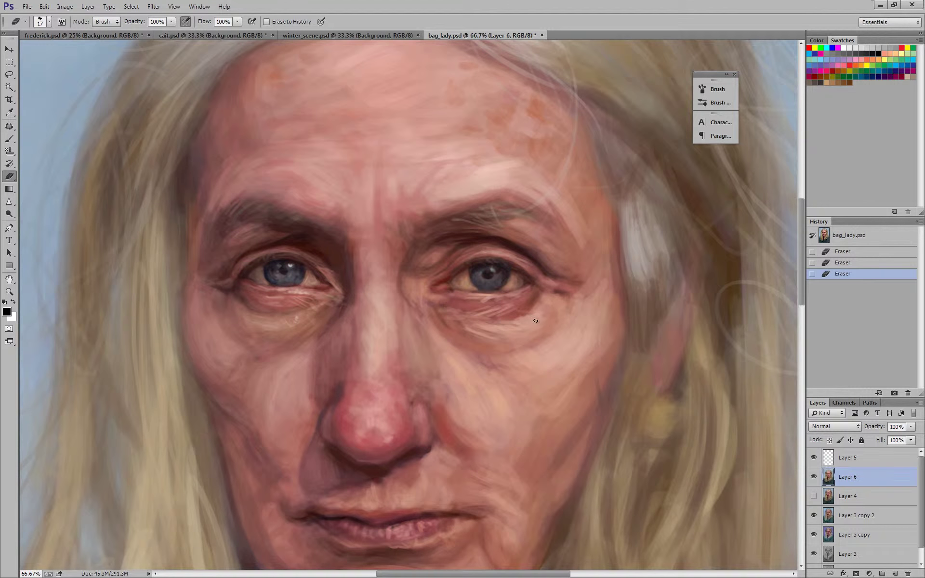
{"action": "key", "text": "ctrl+plus"}
{"action": "key", "text": "ctrl+minus"}
{"action": "key", "text": "ctrl+minus"}
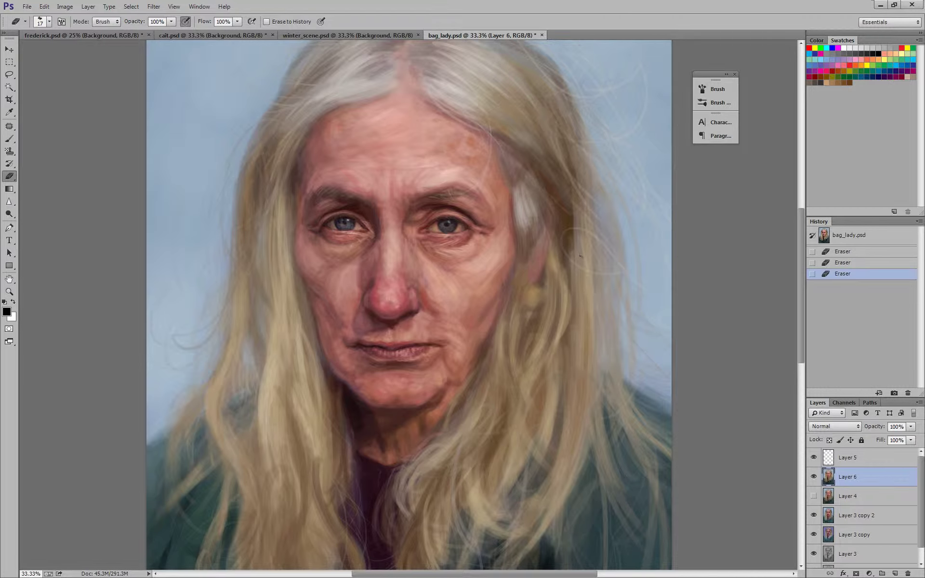
{"action": "left_click", "coordinate": [708, 228]}
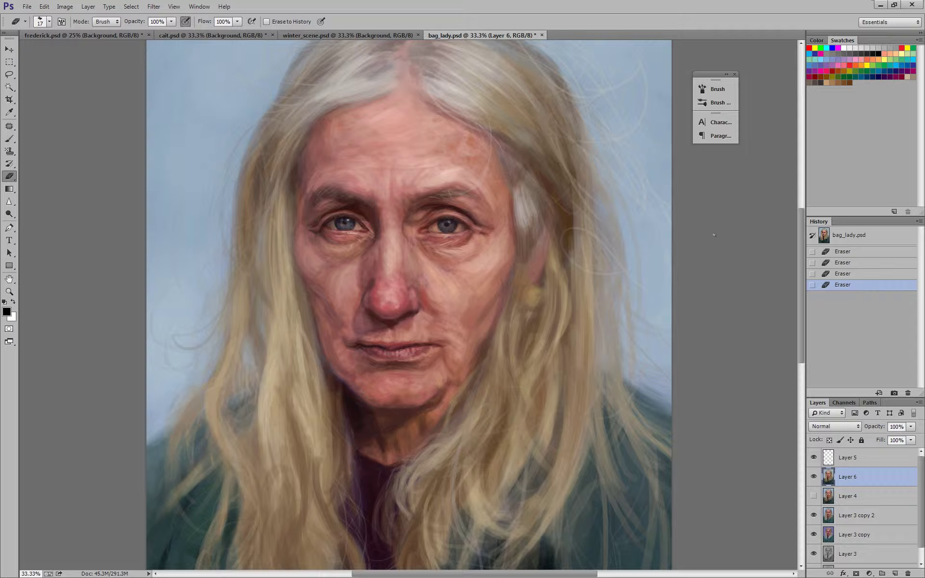
- Change the Eraser's brush tip to Hard Round Pressure Opacity
{"action": "left_click", "coordinate": [49, 21]}
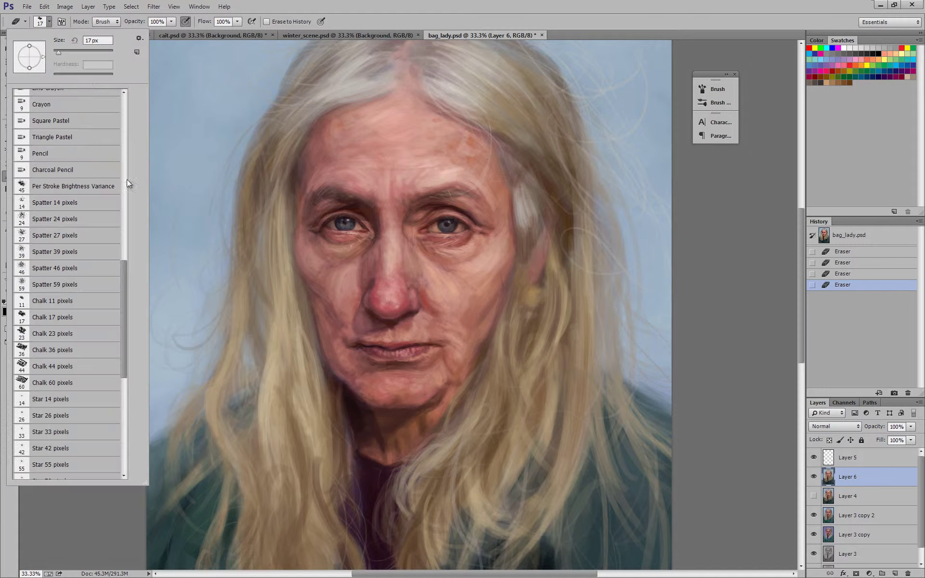
{"action": "left_click_drag", "start_coordinate": [123, 285], "coordinate": [124, 296]}
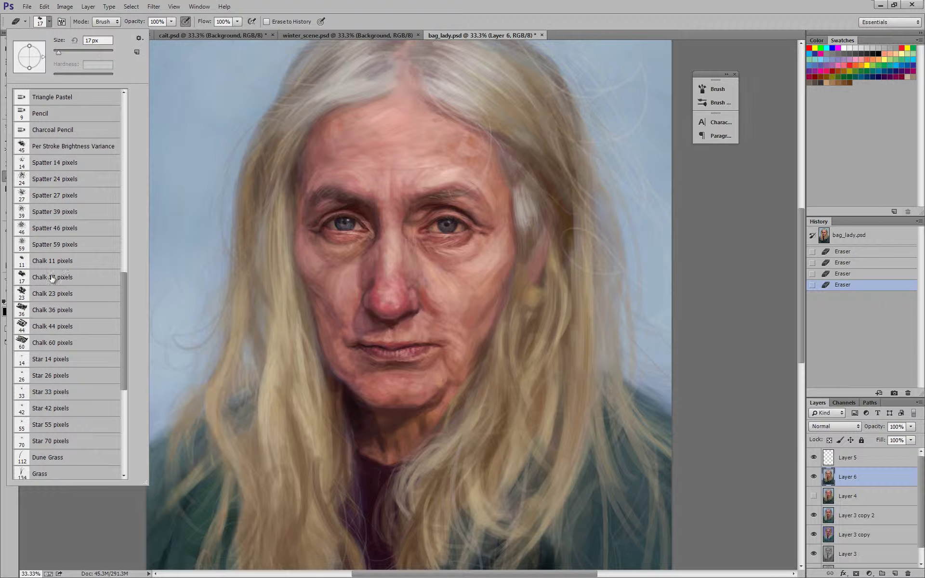
{"action": "left_click", "coordinate": [54, 282]}
{"action": "left_click_drag", "start_coordinate": [121, 296], "coordinate": [133, 114]}
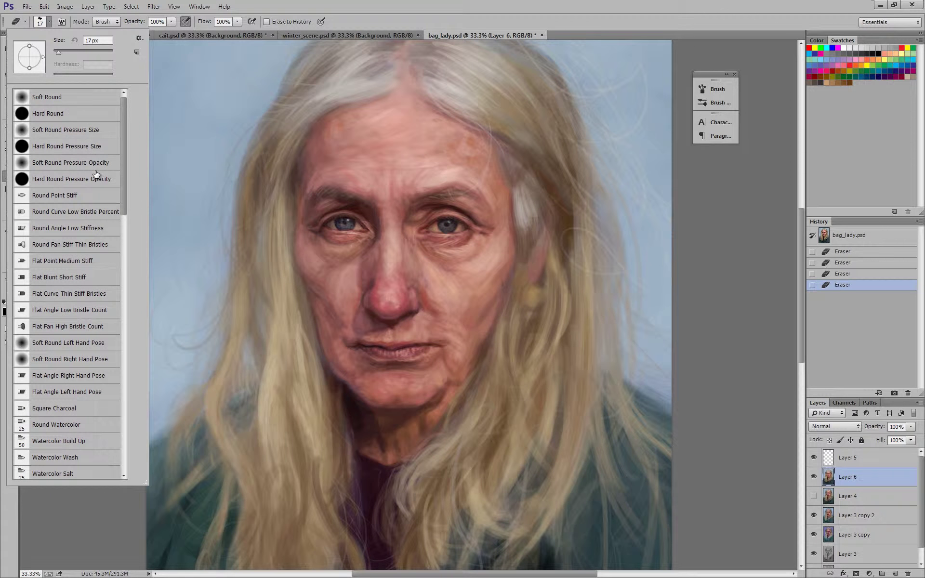
{"action": "left_click", "coordinate": [76, 179]}
{"action": "left_click", "coordinate": [228, 219]}
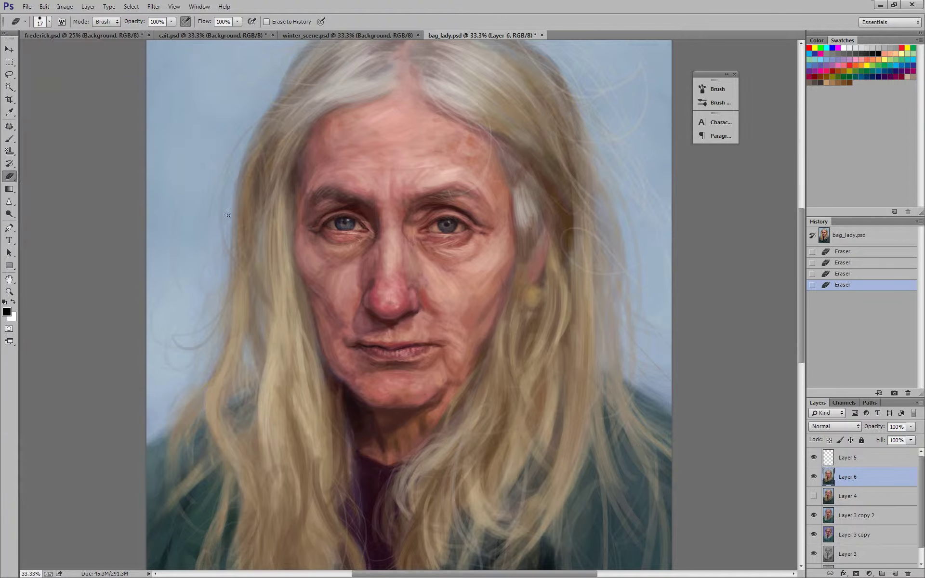
- Enlarge the Eraser to 90 px and erase a small patch of the background beside the woman's hair
{"action": "left_click", "coordinate": [223, 221]}
{"action": "key", "text": "bracketright"}
{"action": "key", "text": "bracketright"}
{"action": "key", "text": "bracketright"}
{"action": "key", "text": "bracketright"}
{"action": "key", "text": "bracketright"}
{"action": "key", "text": "bracketright"}
{"action": "key", "text": "bracketright"}
{"action": "key", "text": "bracketright"}
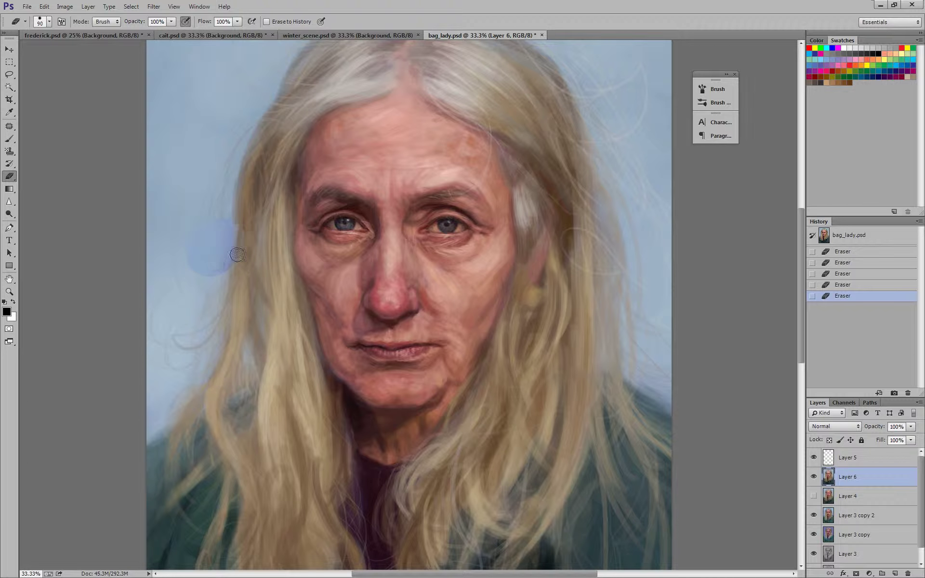
- Paint black test strokes on the background beside the hair with a hard round brush, undo the last one and enable pressure-controlled opacity
{"action": "key", "text": "b"}
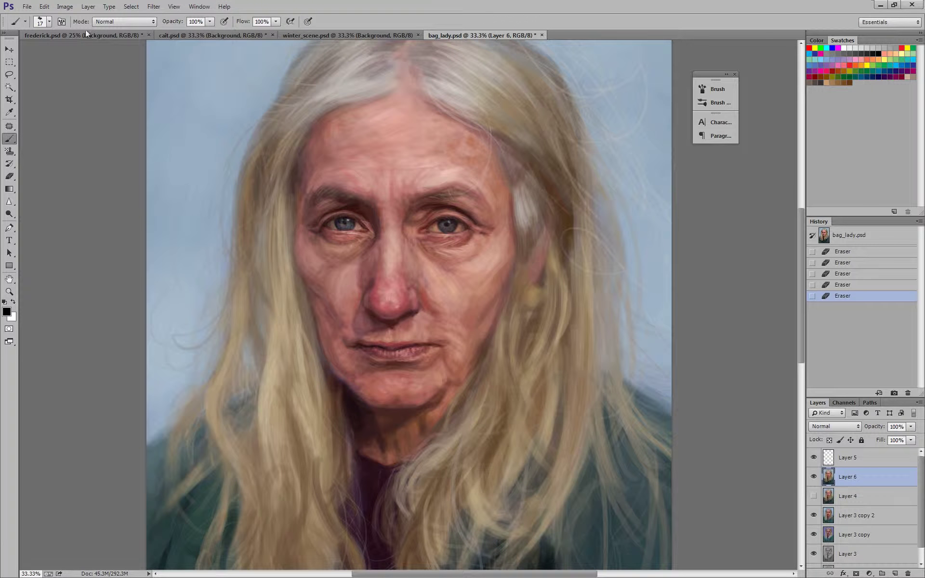
{"action": "left_click", "coordinate": [43, 23]}
{"action": "left_click_drag", "start_coordinate": [124, 232], "coordinate": [121, 118]}
{"action": "left_click", "coordinate": [101, 110]}
{"action": "left_click", "coordinate": [176, 142]}
{"action": "left_click", "coordinate": [206, 201]}
{"action": "mouse_move", "coordinate": [182, 212]}
{"action": "left_mouse_down"}
{"action": "mouse_move", "coordinate": [205, 227]}
{"action": "mouse_move", "coordinate": [202, 236]}
{"action": "left_mouse_up"}
{"action": "left_click", "coordinate": [221, 219], "text": "alt"}
{"action": "key", "text": "ctrl+z"}
{"action": "left_click", "coordinate": [224, 22]}
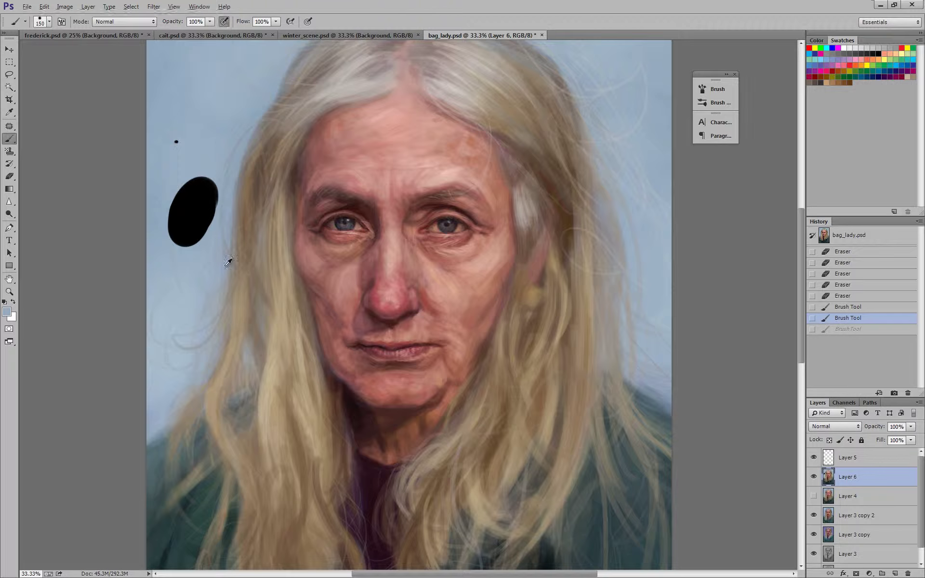
- Blend sampled background and hair colours over the black patch beside the hair, and revert the file to its saved state
{"action": "mouse_move", "coordinate": [216, 202]}
{"action": "left_mouse_down"}
{"action": "mouse_move", "coordinate": [202, 237]}
{"action": "mouse_move", "coordinate": [212, 227]}
{"action": "left_mouse_up"}
{"action": "left_click", "coordinate": [201, 212], "text": "alt"}
{"action": "left_click", "coordinate": [205, 212]}
{"action": "left_click", "coordinate": [209, 236]}
{"action": "left_click", "coordinate": [224, 216]}
{"action": "left_click", "coordinate": [226, 243]}
{"action": "left_click", "coordinate": [238, 236]}
{"action": "left_click", "coordinate": [252, 233], "text": "alt"}
{"action": "left_click", "coordinate": [227, 238]}
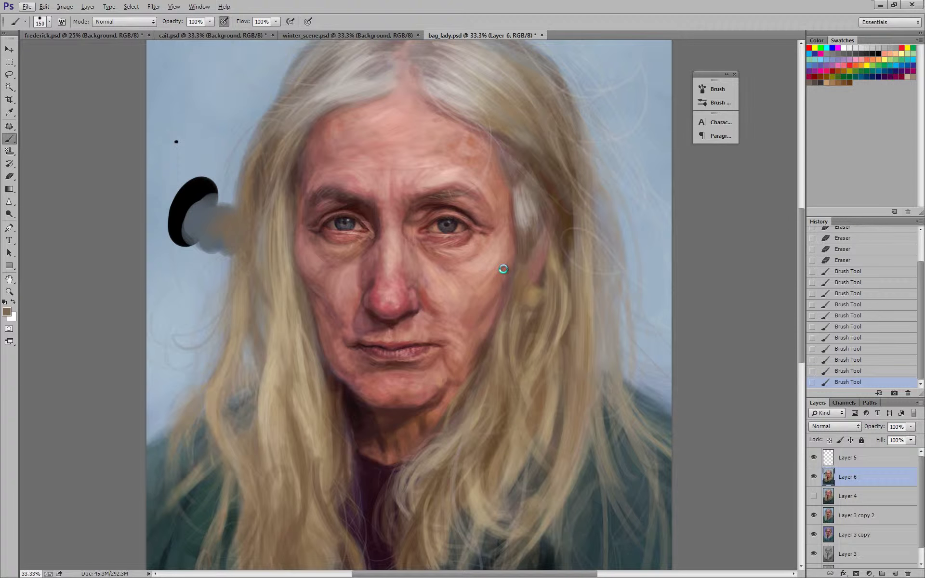
{"action": "key", "text": "F12"}
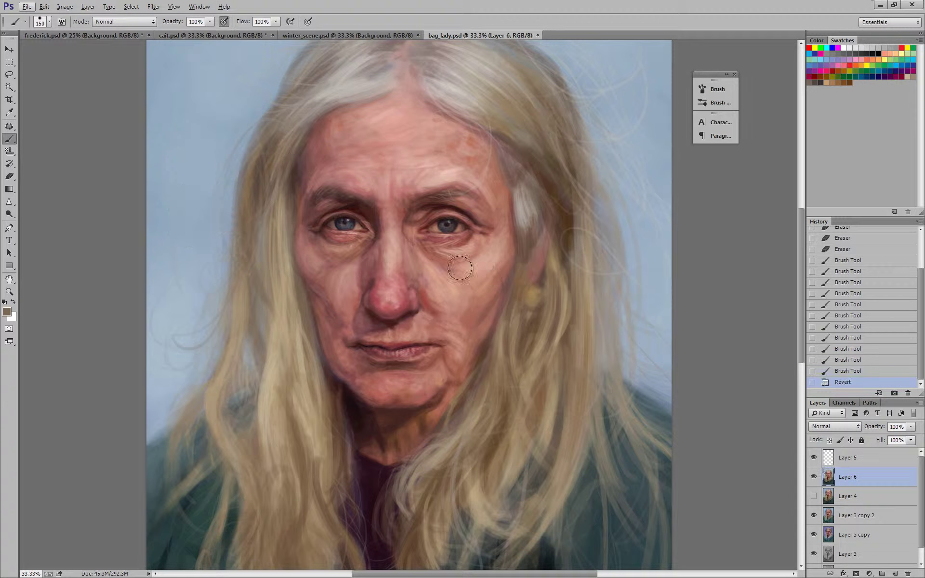
- Choose an irregular textured tip for the Brush tool and enlarge it to 300 px
{"action": "left_click", "coordinate": [43, 21]}
{"action": "left_click_drag", "start_coordinate": [124, 187], "coordinate": [121, 287]}
{"action": "left_click", "coordinate": [66, 451]}
{"action": "key", "text": "Return"}
{"action": "left_click", "coordinate": [204, 221]}
{"action": "key", "text": "bracketright"}
{"action": "key", "text": "bracketright"}
{"action": "key", "text": "bracketright"}
{"action": "key", "text": "bracketright"}
{"action": "key", "text": "bracketright"}
{"action": "key", "text": "bracketright"}
{"action": "key", "text": "bracketright"}
{"action": "key", "text": "bracketright"}
{"action": "key", "text": "bracketright"}
{"action": "key", "text": "bracketright"}
{"action": "key", "text": "bracketright"}
{"action": "key", "text": "bracketright"}
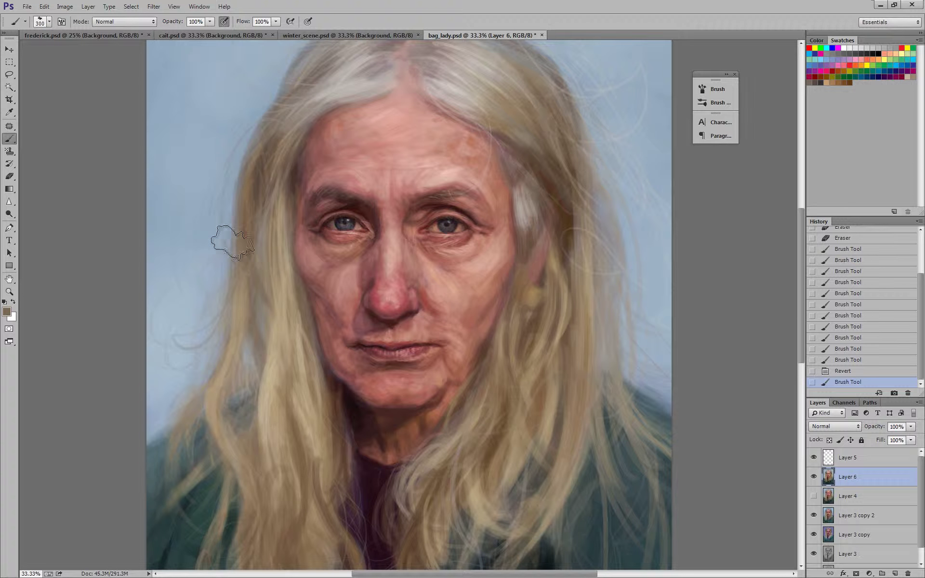
- Paint textured test strokes over the background beside the hair, sampling the background colour and resetting and swapping the default colours
{"action": "mouse_move", "coordinate": [196, 192]}
{"action": "left_mouse_down"}
{"action": "mouse_move", "coordinate": [202, 219]}
{"action": "mouse_move", "coordinate": [272, 241]}
{"action": "mouse_move", "coordinate": [207, 203]}
{"action": "mouse_move", "coordinate": [234, 227]}
{"action": "left_mouse_up"}
{"action": "left_click", "coordinate": [208, 132], "text": "alt"}
{"action": "key", "text": "d"}
{"action": "key", "text": "x"}
{"action": "mouse_move", "coordinate": [188, 132]}
{"action": "left_mouse_down"}
{"action": "mouse_move", "coordinate": [193, 155]}
{"action": "mouse_move", "coordinate": [237, 148]}
{"action": "mouse_move", "coordinate": [225, 182]}
{"action": "mouse_move", "coordinate": [264, 165]}
{"action": "mouse_move", "coordinate": [270, 184]}
{"action": "mouse_move", "coordinate": [251, 189]}
{"action": "mouse_move", "coordinate": [284, 189]}
{"action": "left_mouse_up"}
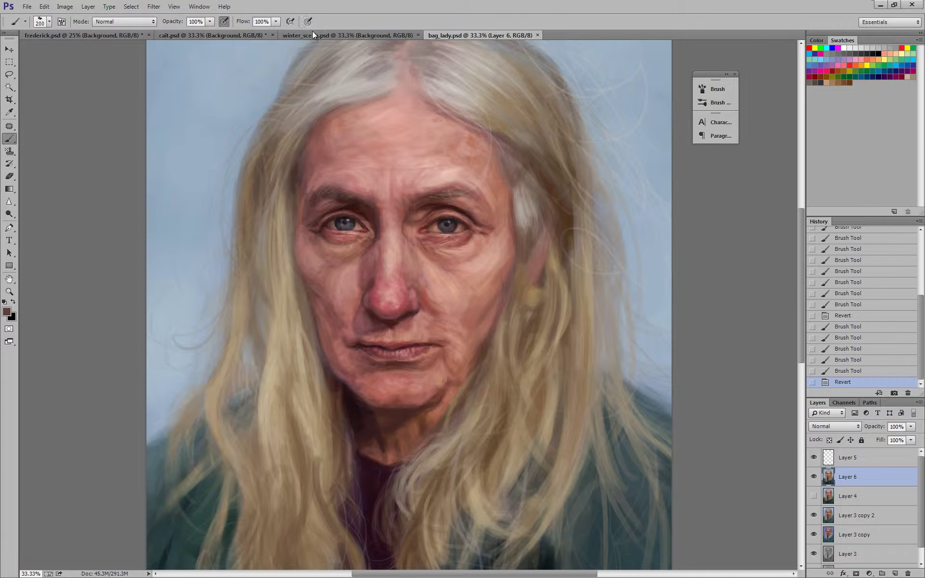
- Switch to winter_scene.psd and examine the brush texture of the frosted tree line and snow
{"action": "left_click", "coordinate": [296, 37]}
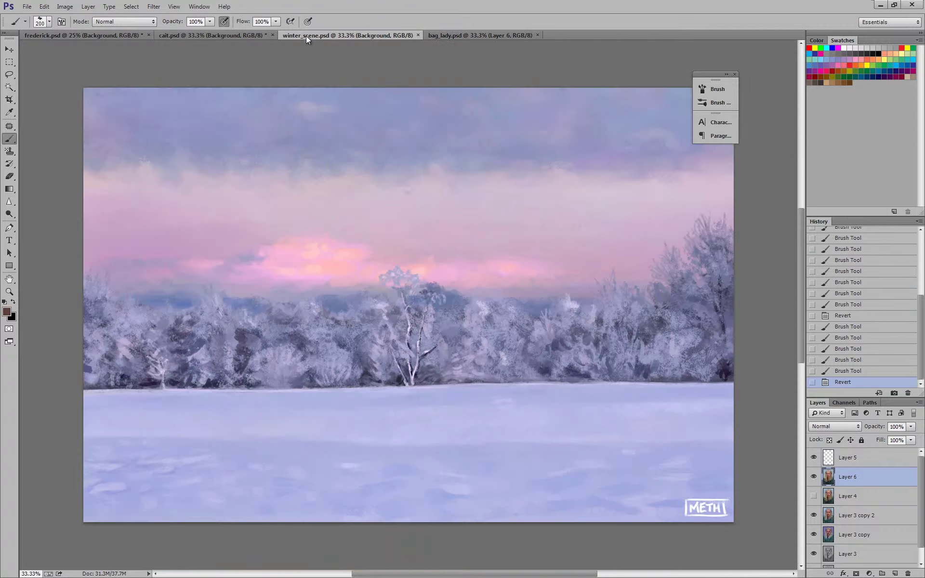
{"action": "key", "text": "ctrl+plus"}
{"action": "key", "text": "ctrl+plus"}
{"action": "left_click_drag", "start_coordinate": [393, 406], "coordinate": [577, 340]}
{"action": "key", "text": "ctrl+minus"}
{"action": "key", "text": "ctrl+minus"}
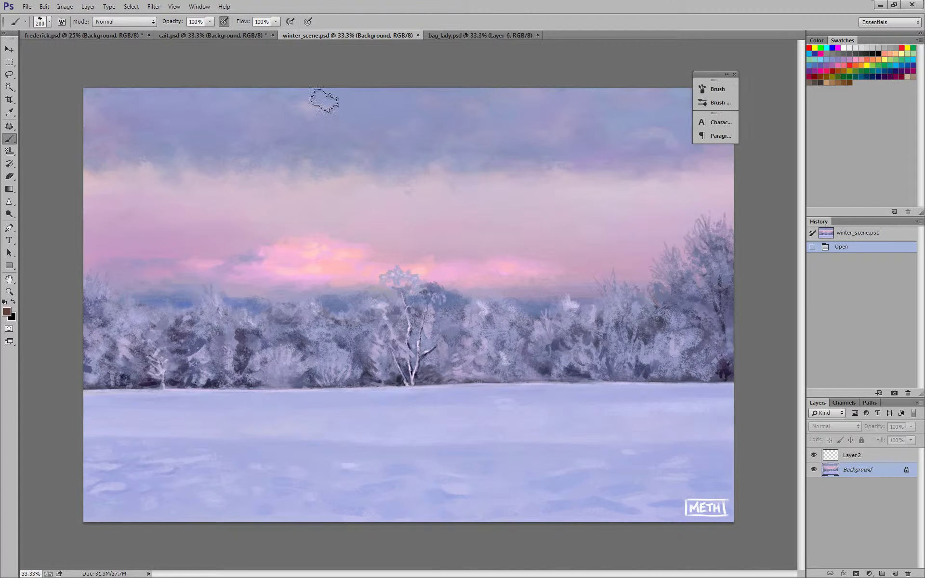
- Switch to cait.psd and examine the brushwork on the woman's face at full size and zoomed out
{"action": "left_click", "coordinate": [467, 37]}
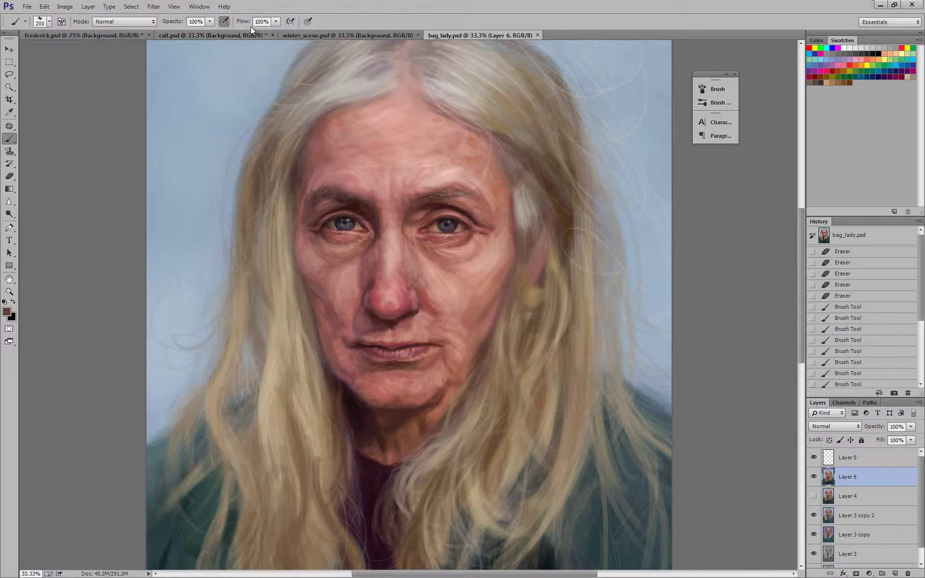
{"action": "left_click", "coordinate": [263, 35]}
{"action": "key", "text": "ctrl+plus"}
{"action": "key", "text": "ctrl+plus"}
{"action": "scroll", "coordinate": [491, 337], "scroll_direction": "up", "scroll_amount": 5}
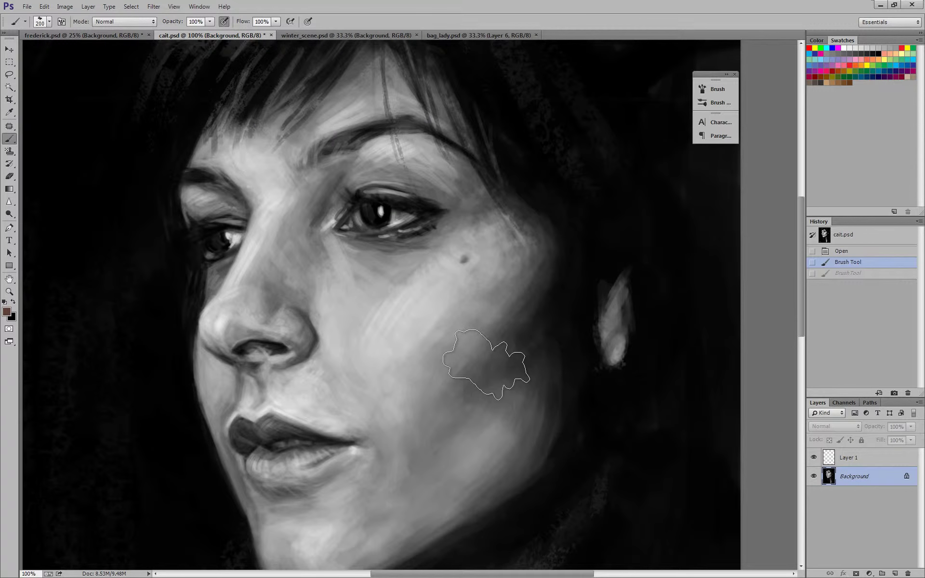
{"action": "key", "text": "ctrl+minus"}
{"action": "key", "text": "ctrl+minus"}
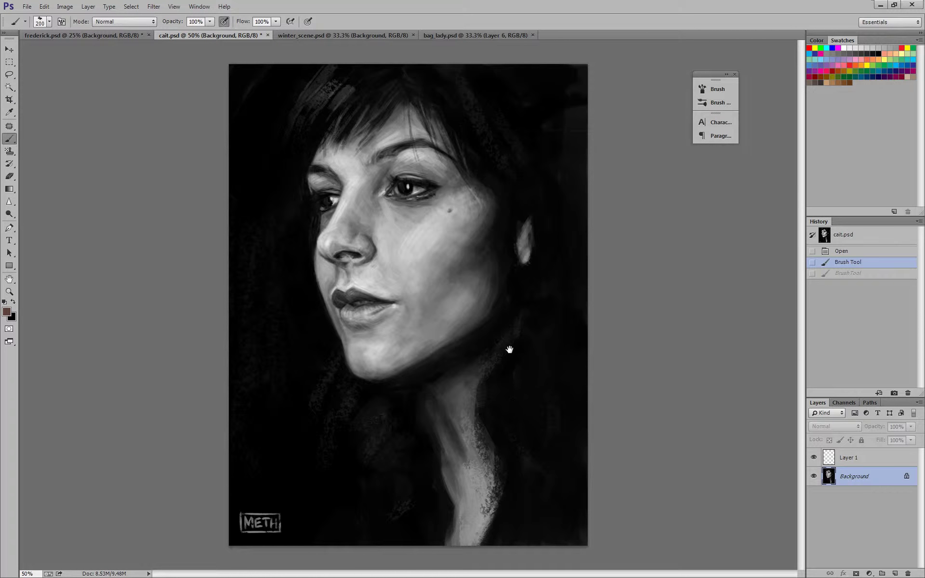
{"action": "key", "text": "ctrl+plus"}
{"action": "key", "text": "ctrl+plus"}
{"action": "scroll", "coordinate": [419, 260], "scroll_direction": "up", "scroll_amount": 5}
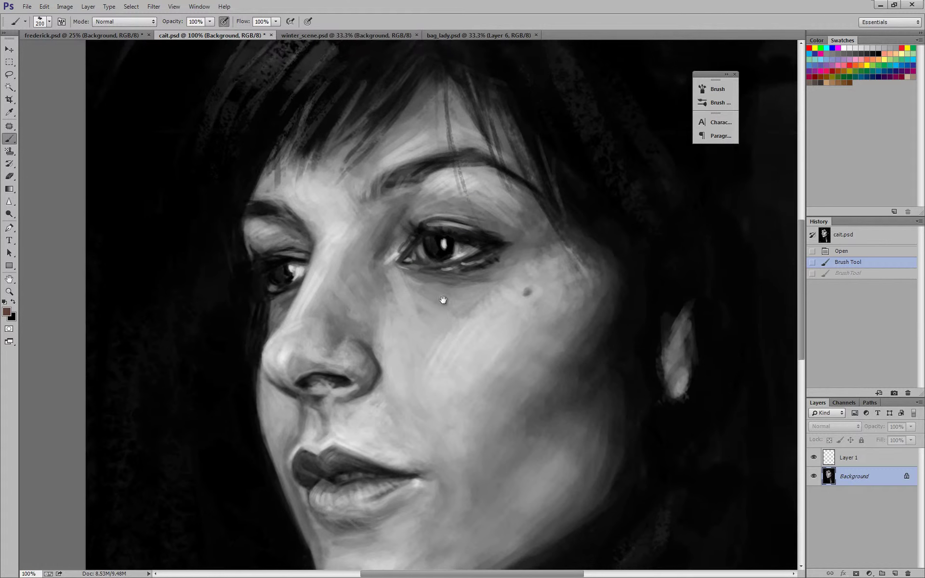
{"action": "scroll", "coordinate": [439, 348], "scroll_direction": "up", "scroll_amount": 3}
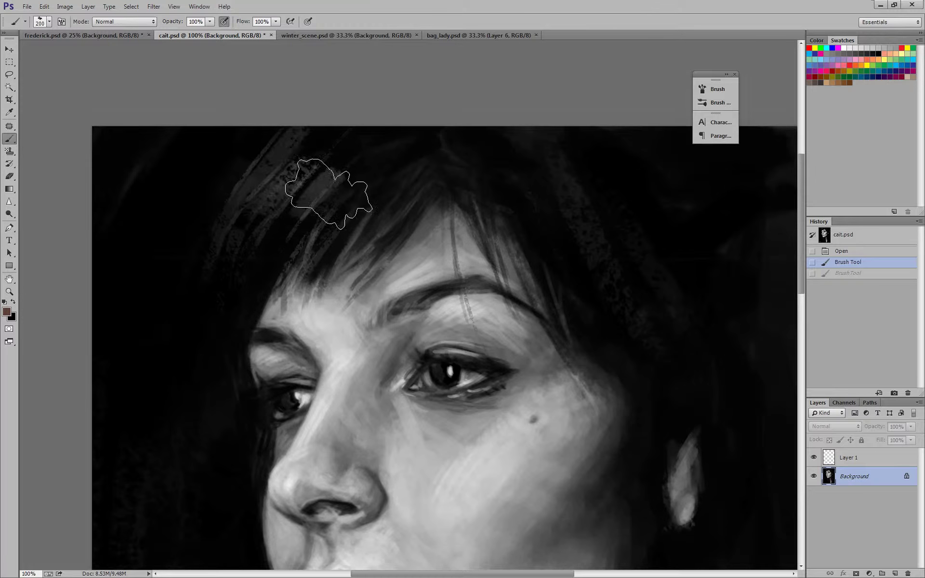
- Examine the textured brush marks in the hair, around the chin and along the neck of the cait.psd portrait
{"action": "key", "text": "ctrl+plus"}
{"action": "left_click_drag", "start_coordinate": [317, 208], "coordinate": [371, 299]}
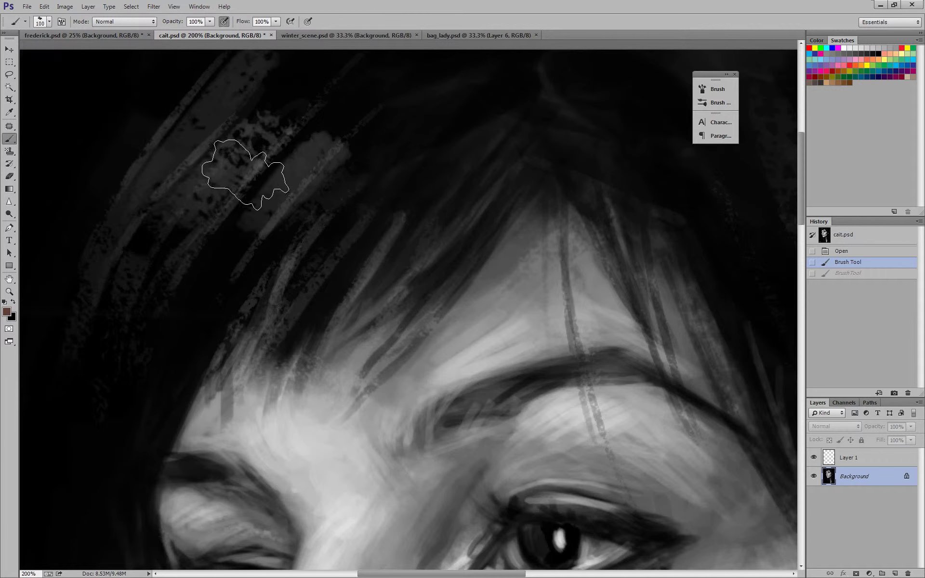
{"action": "key", "text": "ctrl+minus"}
{"action": "key", "text": "ctrl+minus"}
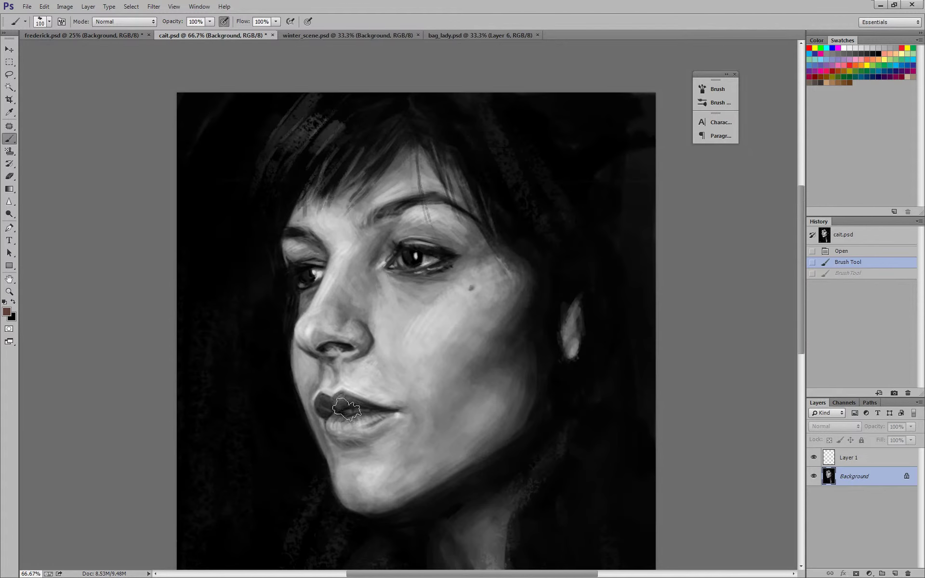
{"action": "key", "text": "ctrl+plus"}
{"action": "scroll", "coordinate": [462, 362], "scroll_direction": "down", "scroll_amount": 3}
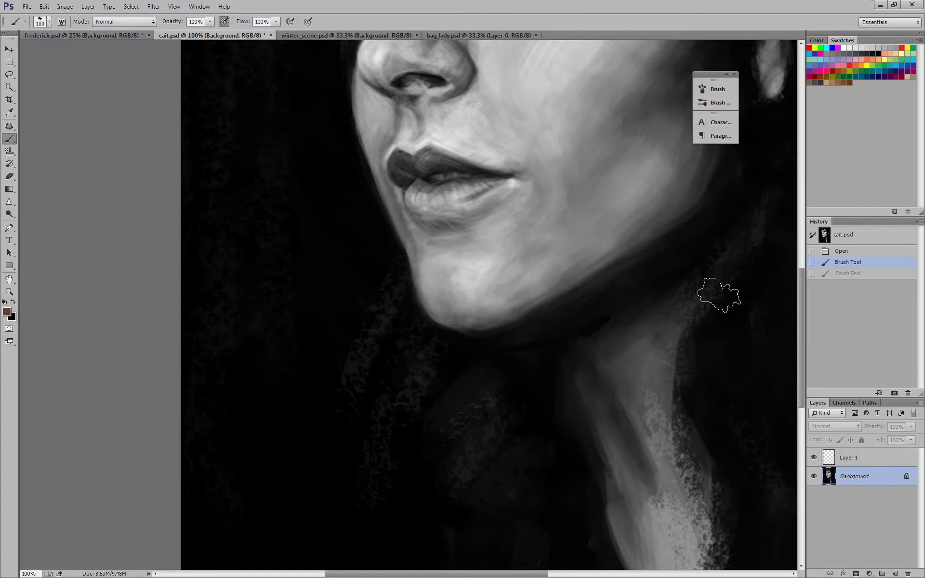
{"action": "key", "text": "ctrl+minus"}
{"action": "key", "text": "ctrl+minus"}
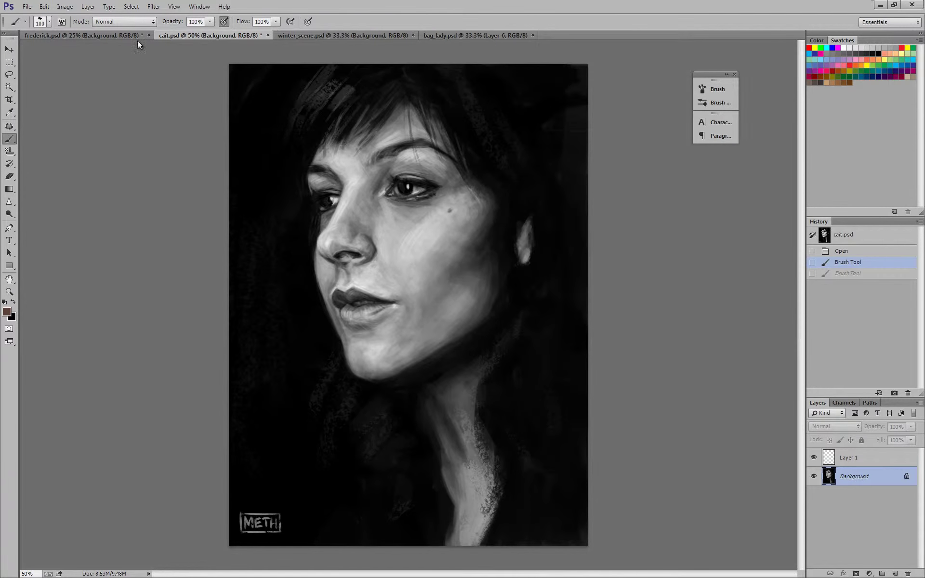
- Compare the frederick.psd and bag_lady.psd portraits, examining the man's face up close and as a whole
{"action": "left_click", "coordinate": [80, 35]}
{"action": "key", "text": "ctrl+plus"}
{"action": "key", "text": "ctrl+plus"}
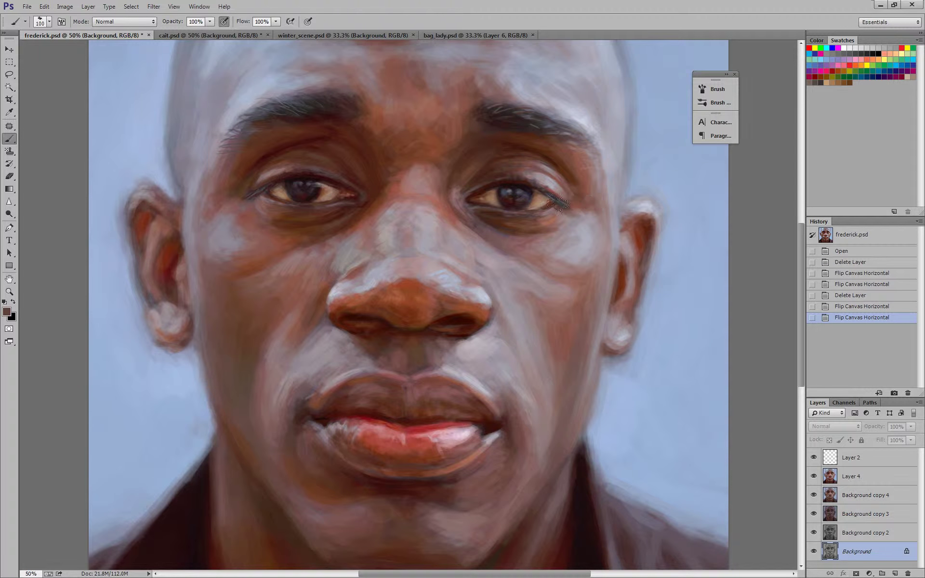
{"action": "left_click", "coordinate": [455, 33]}
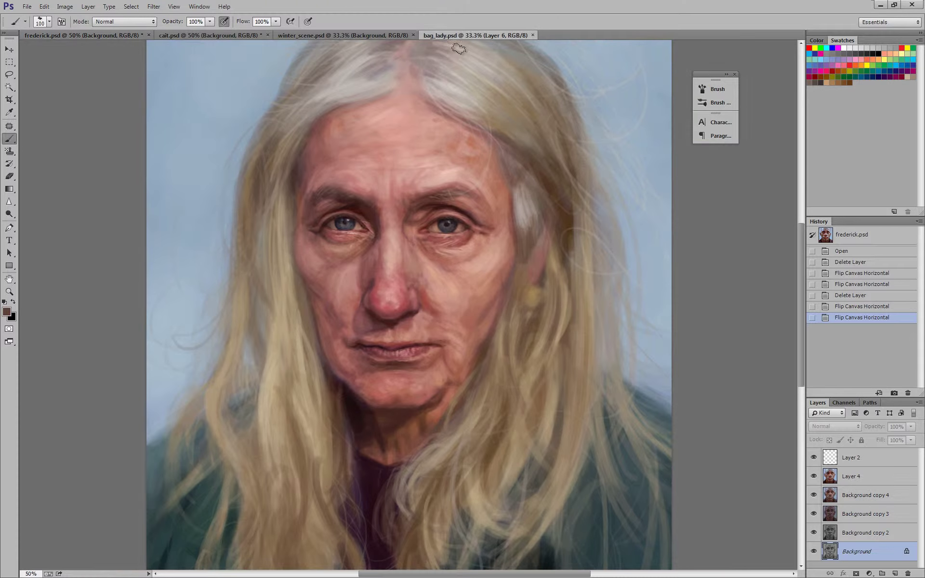
{"action": "left_click", "coordinate": [122, 33]}
{"action": "key", "text": "ctrl+minus"}
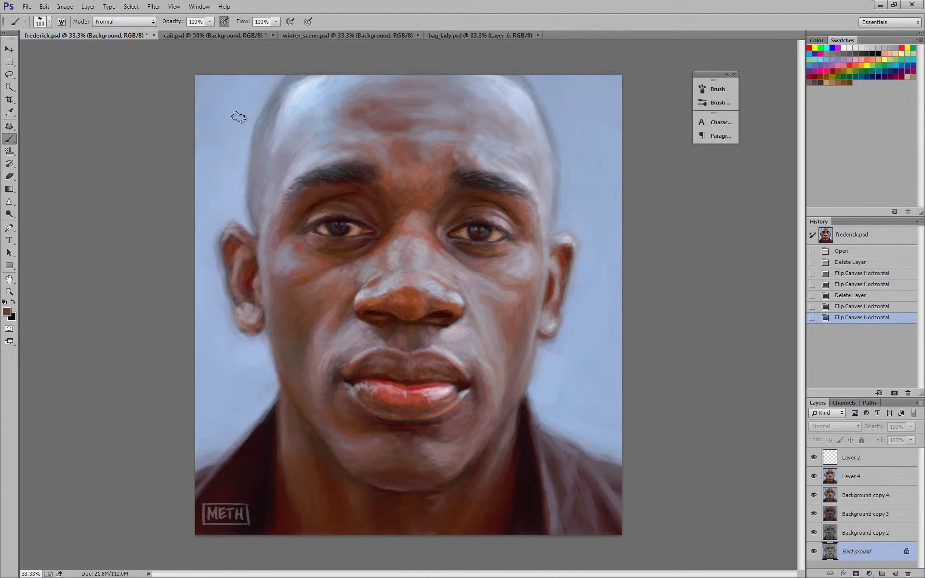
- Try to paint small white highlight strokes along the tip of the man's nose on the Background layer with a small brush
{"action": "key", "text": "ctrl+plus"}
{"action": "key", "text": "ctrl+plus"}
{"action": "mouse_move", "coordinate": [347, 243]}
{"action": "left_mouse_down"}
{"action": "mouse_move", "coordinate": [372, 264]}
{"action": "mouse_move", "coordinate": [377, 333]}
{"action": "mouse_move", "coordinate": [364, 437]}
{"action": "mouse_move", "coordinate": [339, 478]}
{"action": "left_mouse_up"}
{"action": "key", "text": "bracketleft"}
{"action": "key", "text": "bracketleft"}
{"action": "key", "text": "bracketleft"}
{"action": "key", "text": "bracketleft"}
{"action": "left_click_drag", "start_coordinate": [425, 386], "coordinate": [442, 313]}
{"action": "key", "text": "bracketleft"}
{"action": "key", "text": "bracketleft"}
{"action": "key", "text": "bracketleft"}
{"action": "key", "text": "bracketleft"}
{"action": "key", "text": "bracketleft"}
{"action": "key", "text": "bracketleft"}
{"action": "key", "text": "bracketleft"}
{"action": "key", "text": "bracketleft"}
{"action": "left_click", "coordinate": [426, 419], "text": "alt"}
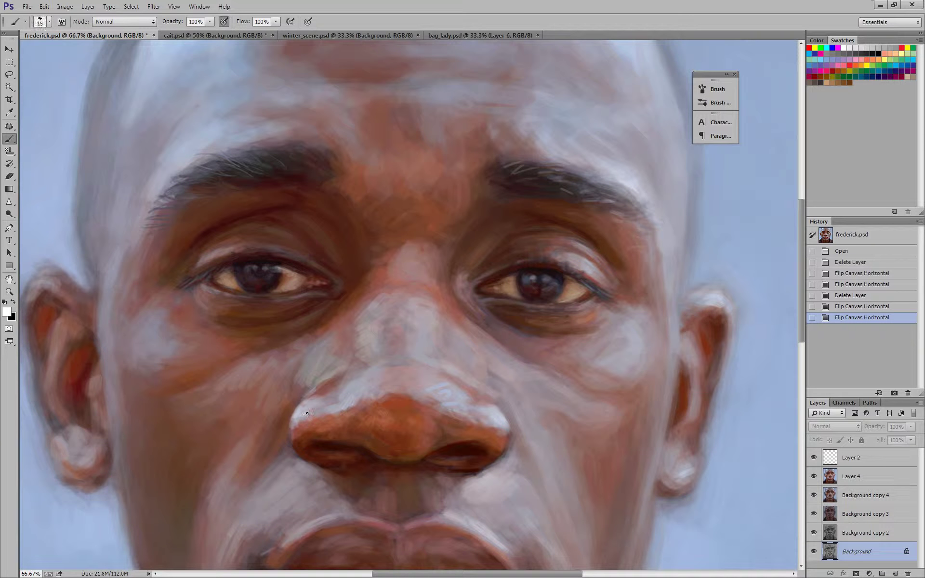
{"action": "left_click_drag", "start_coordinate": [313, 409], "coordinate": [328, 400]}
{"action": "left_click_drag", "start_coordinate": [333, 398], "coordinate": [345, 394]}
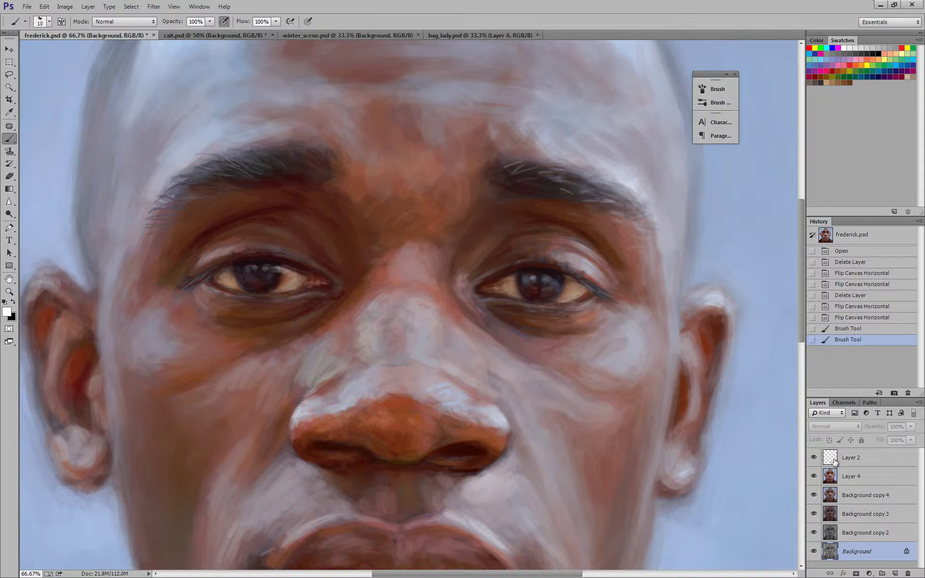
- Paint white diagonal highlight strokes on both sides of the man's nose tip on Layer 4, using a brush size of 25
{"action": "left_click", "coordinate": [843, 477]}
{"action": "key", "text": "bracketright"}
{"action": "key", "text": "bracketright"}
{"action": "key", "text": "bracketright"}
{"action": "mouse_move", "coordinate": [310, 400]}
{"action": "left_mouse_down"}
{"action": "mouse_move", "coordinate": [297, 420]}
{"action": "mouse_move", "coordinate": [316, 417]}
{"action": "mouse_move", "coordinate": [295, 421]}
{"action": "left_mouse_up"}
{"action": "mouse_move", "coordinate": [335, 397]}
{"action": "left_mouse_down"}
{"action": "mouse_move", "coordinate": [311, 420]}
{"action": "mouse_move", "coordinate": [322, 415]}
{"action": "left_mouse_up"}
{"action": "left_click_drag", "start_coordinate": [345, 396], "coordinate": [330, 413]}
{"action": "left_click_drag", "start_coordinate": [351, 394], "coordinate": [337, 409]}
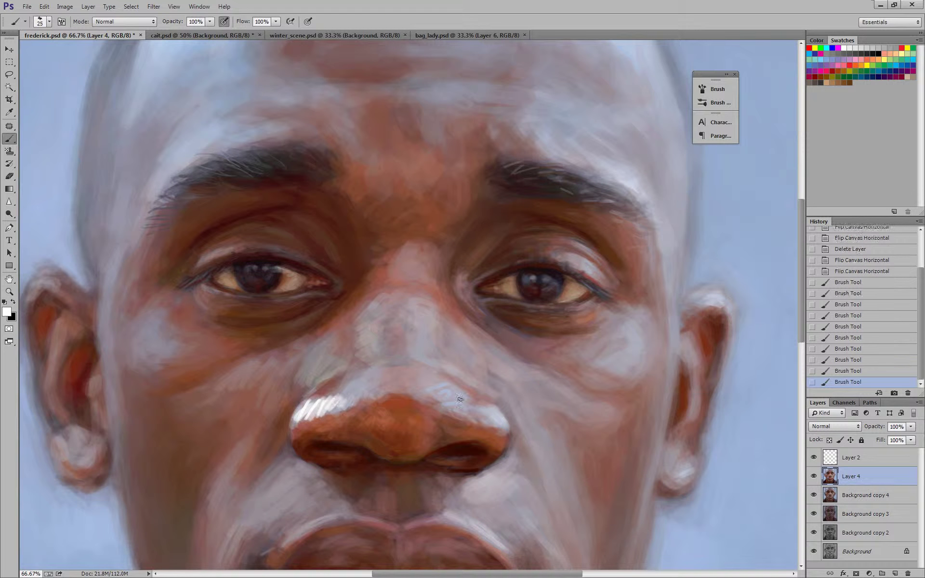
{"action": "left_click_drag", "start_coordinate": [453, 399], "coordinate": [446, 409]}
{"action": "mouse_move", "coordinate": [469, 407]}
{"action": "left_mouse_down"}
{"action": "mouse_move", "coordinate": [461, 412]}
{"action": "mouse_move", "coordinate": [474, 424]}
{"action": "left_mouse_up"}
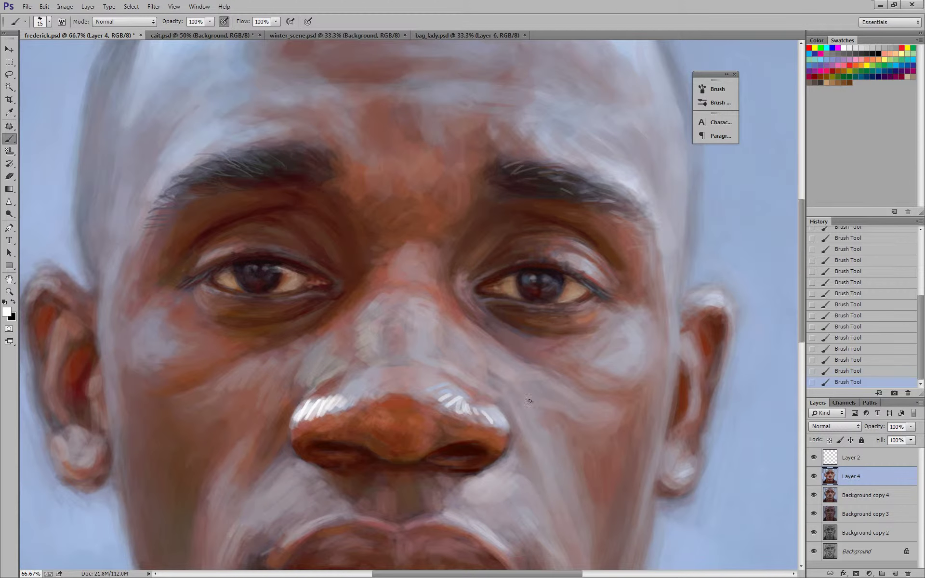
- Revert frederick.psd to its saved version and view the whole portrait
{"action": "key", "text": "bracketleft"}
{"action": "key", "text": "ctrl+minus"}
{"action": "key", "text": "F12"}
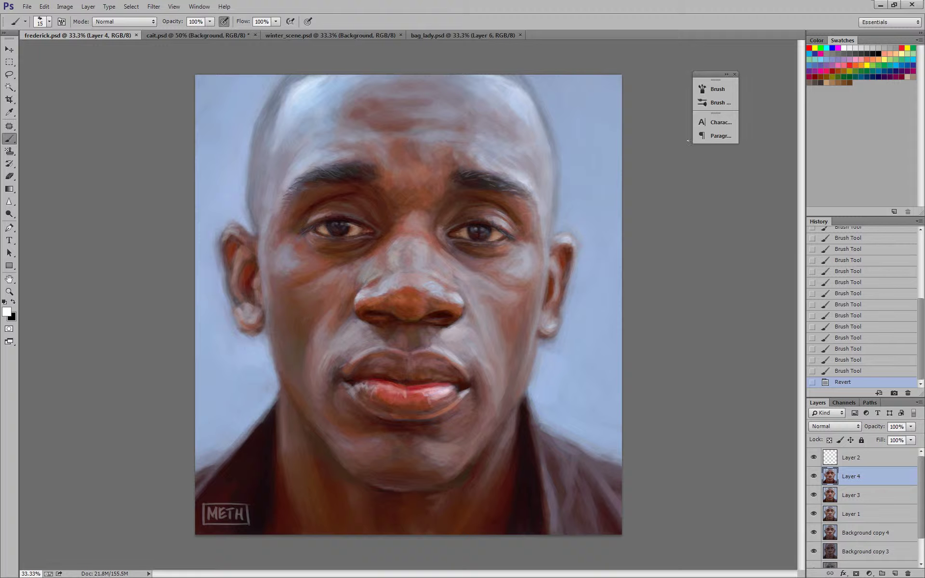
{"action": "left_click", "coordinate": [687, 212]}
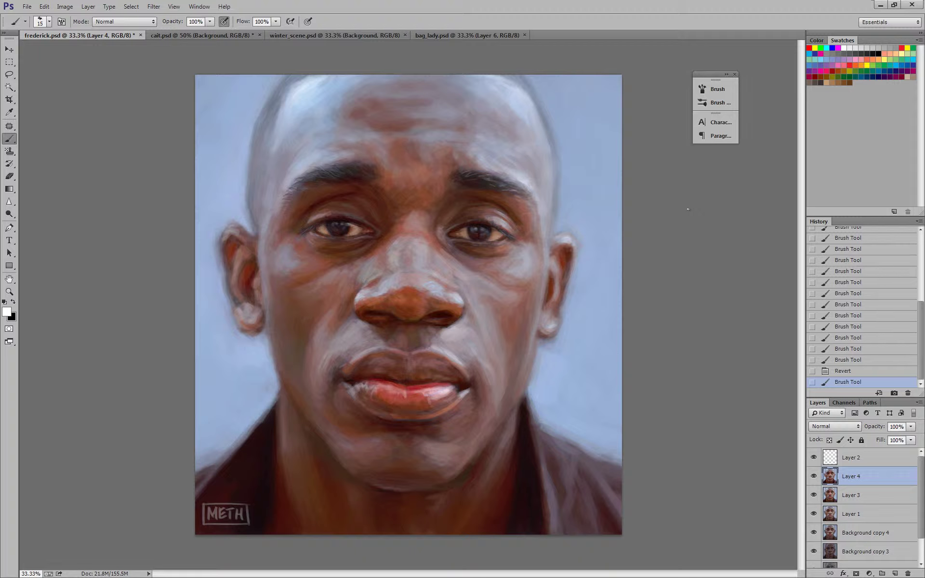
- Switch to bag_lady.psd and examine the brushwork of the face, long hair and coat at several magnifications
{"action": "left_click", "coordinate": [425, 33]}
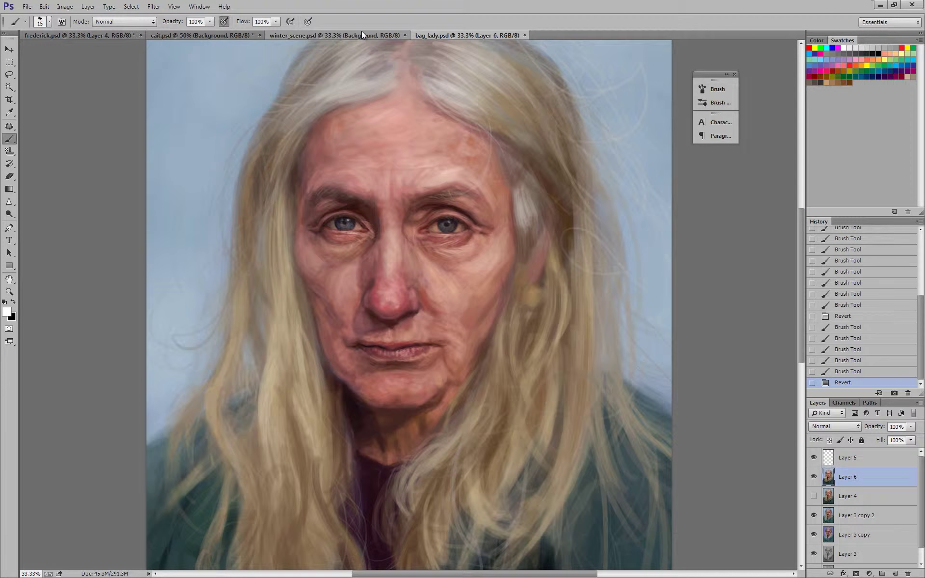
{"action": "key", "text": "ctrl+minus"}
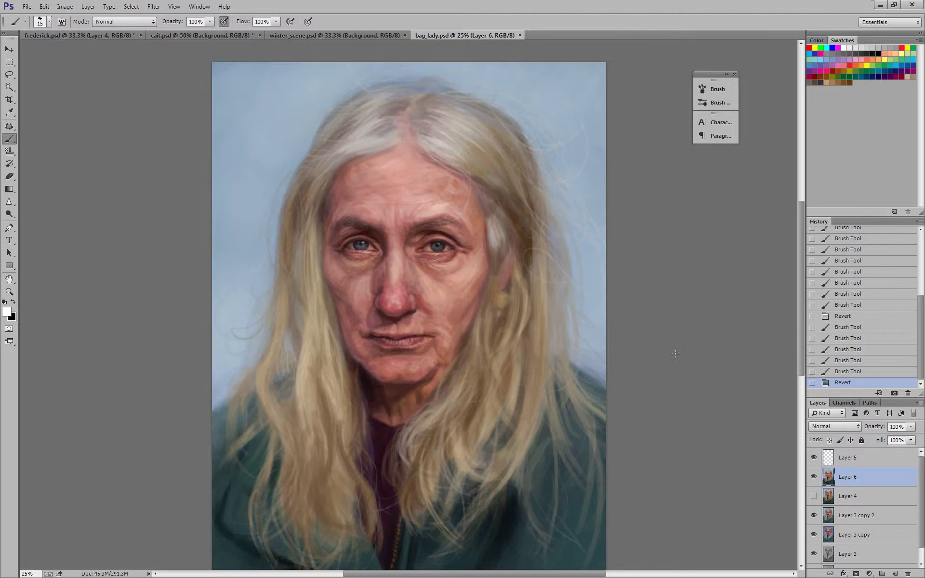
{"action": "scroll", "coordinate": [710, 386], "scroll_direction": "down", "scroll_amount": 2}
{"action": "scroll", "coordinate": [921, 513], "scroll_direction": "down", "scroll_amount": 1}
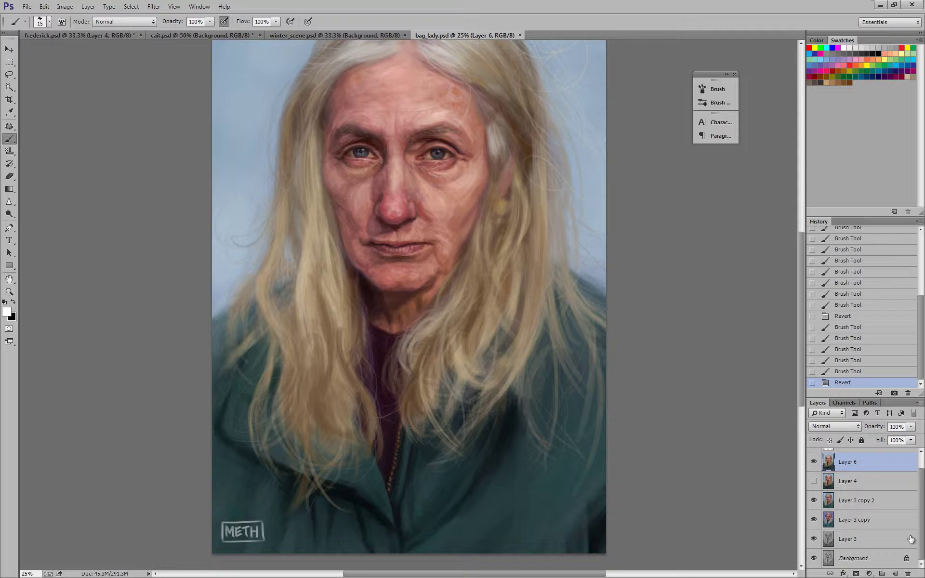
{"action": "key", "text": "ctrl+minus"}
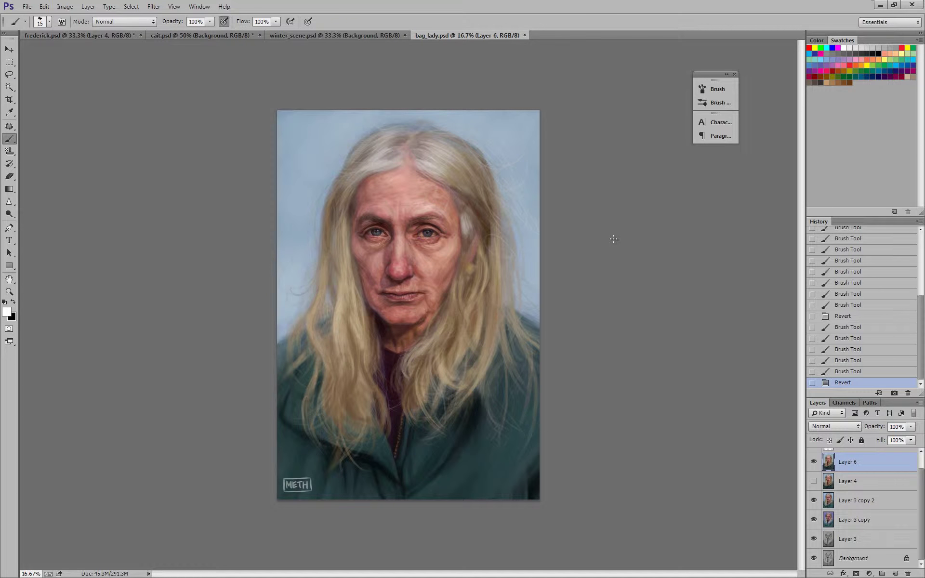
{"action": "key", "text": "ctrl+plus"}
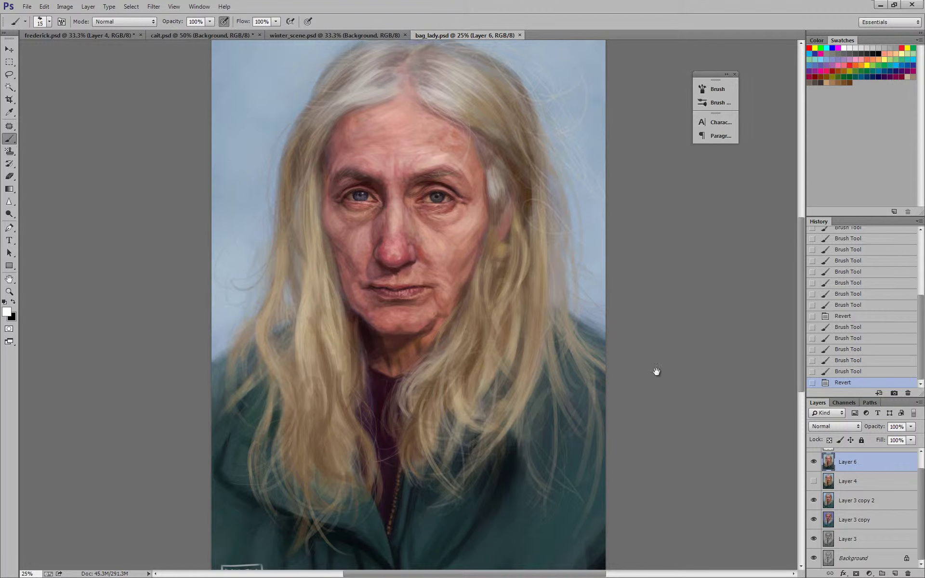
{"action": "scroll", "coordinate": [650, 337], "scroll_direction": "down", "scroll_amount": 3}
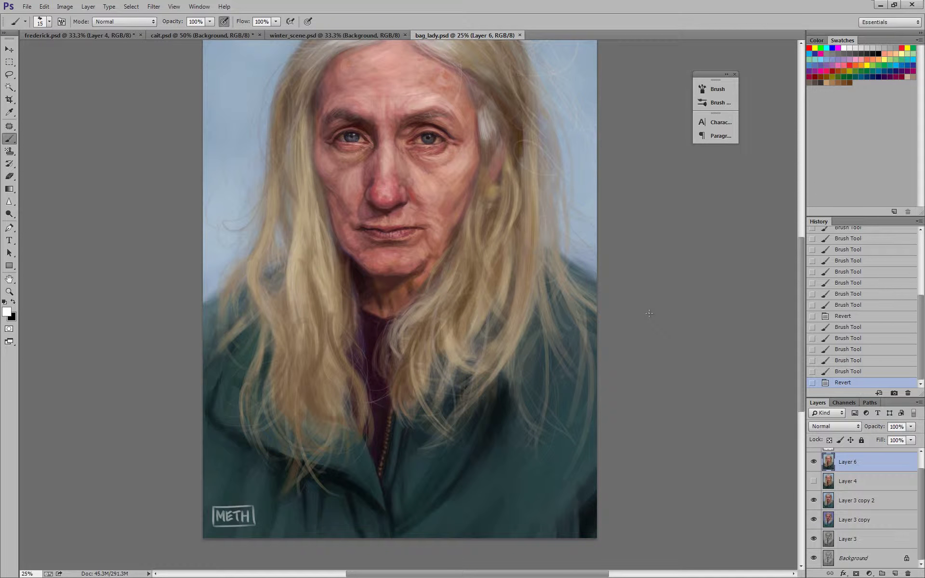
{"action": "scroll", "coordinate": [520, 357], "scroll_direction": "up", "scroll_amount": 4}
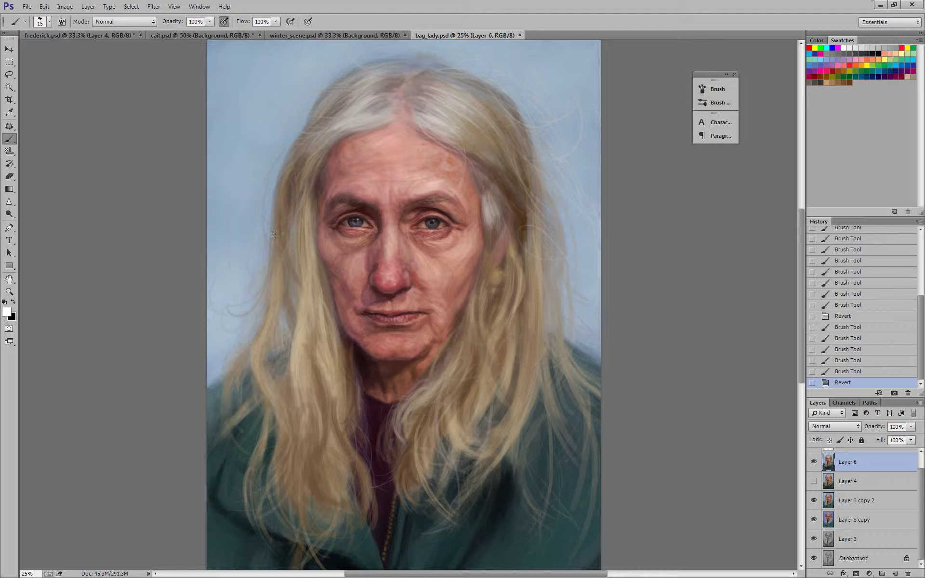
{"action": "key", "text": "ctrl+plus"}
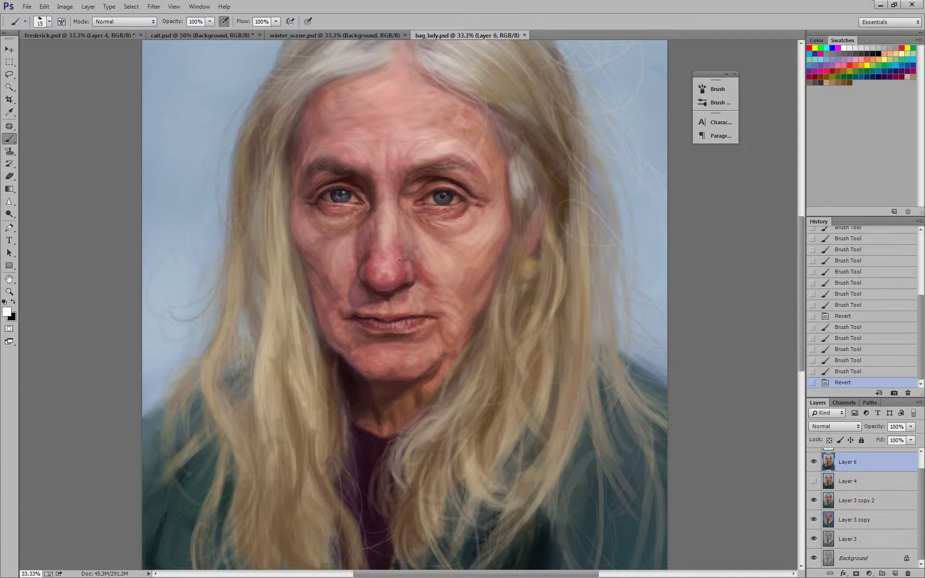
{"action": "left_click_drag", "start_coordinate": [385, 365], "coordinate": [373, 237]}
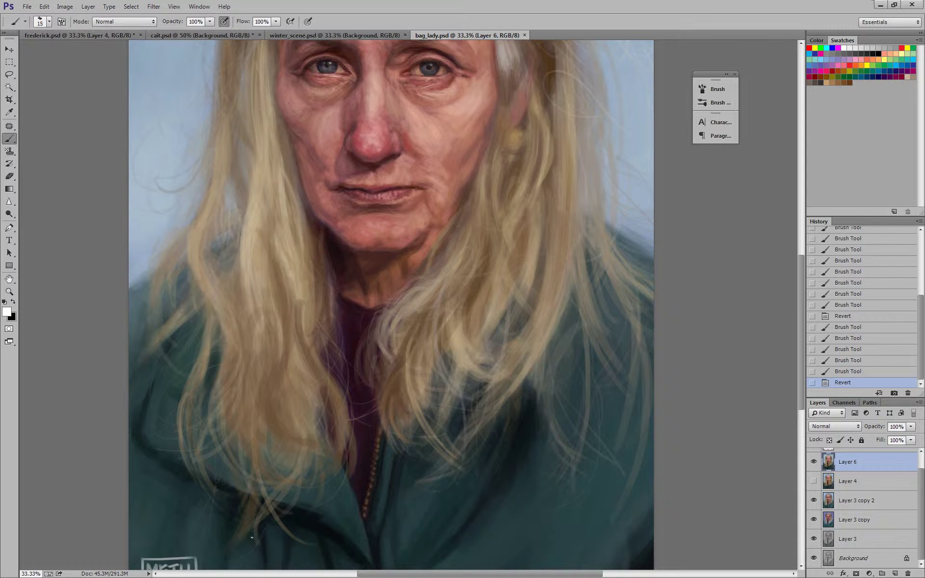
{"action": "scroll", "coordinate": [478, 252], "scroll_direction": "up", "scroll_amount": 5}
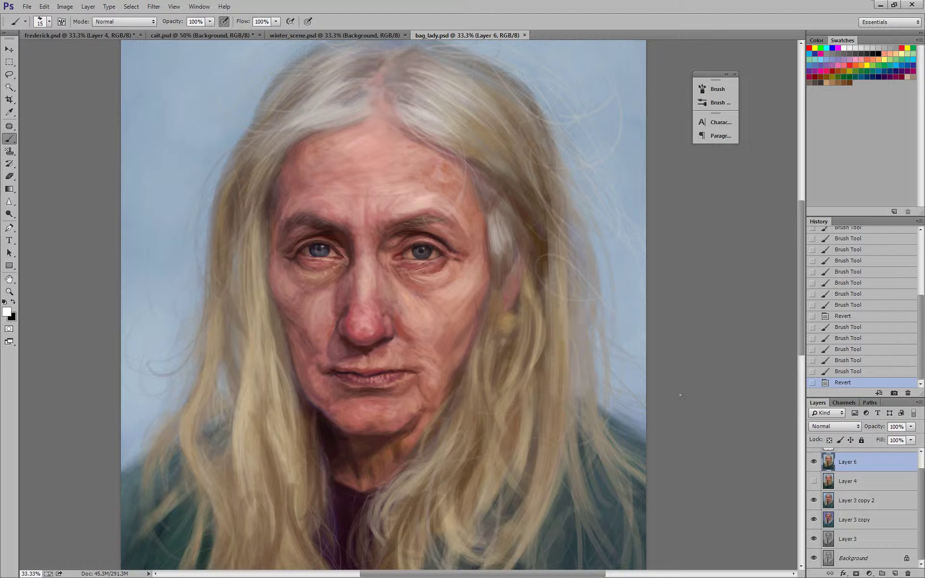
- Enlarge the layer list and hide every layer above the Background sketch in bag_lady.psd
{"action": "left_click_drag", "start_coordinate": [920, 504], "coordinate": [890, 447]}
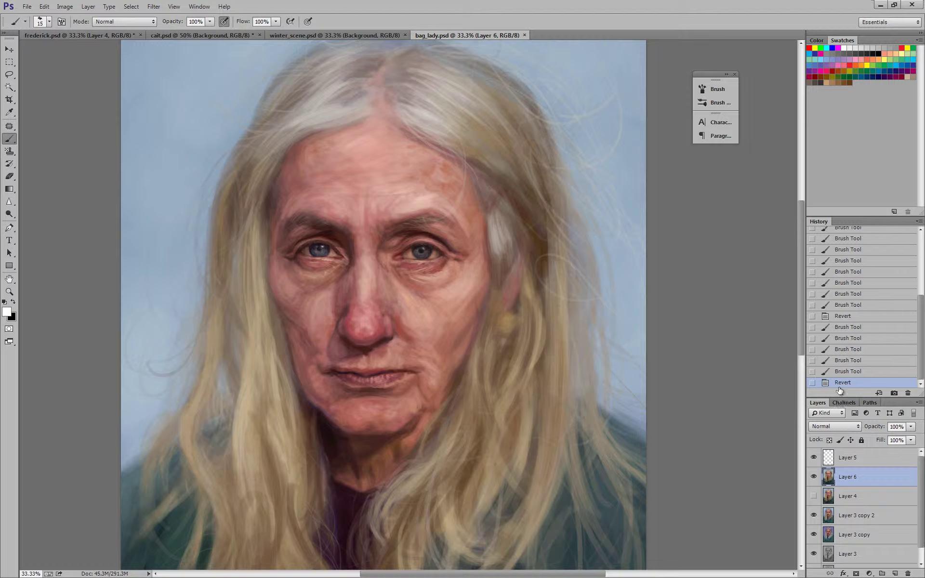
{"action": "left_click_drag", "start_coordinate": [837, 396], "coordinate": [836, 349]}
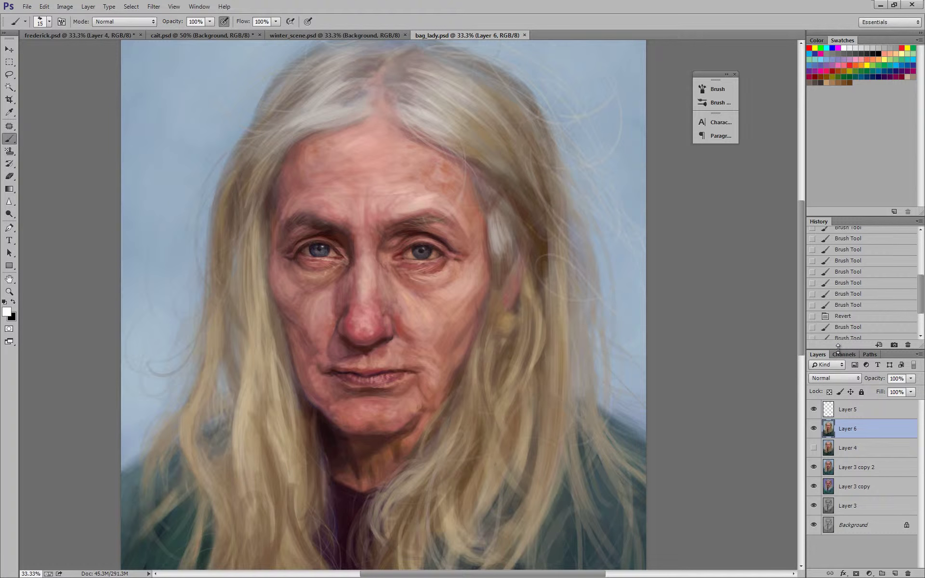
{"action": "left_click", "coordinate": [814, 409]}
{"action": "left_click_drag", "start_coordinate": [814, 426], "coordinate": [814, 509]}
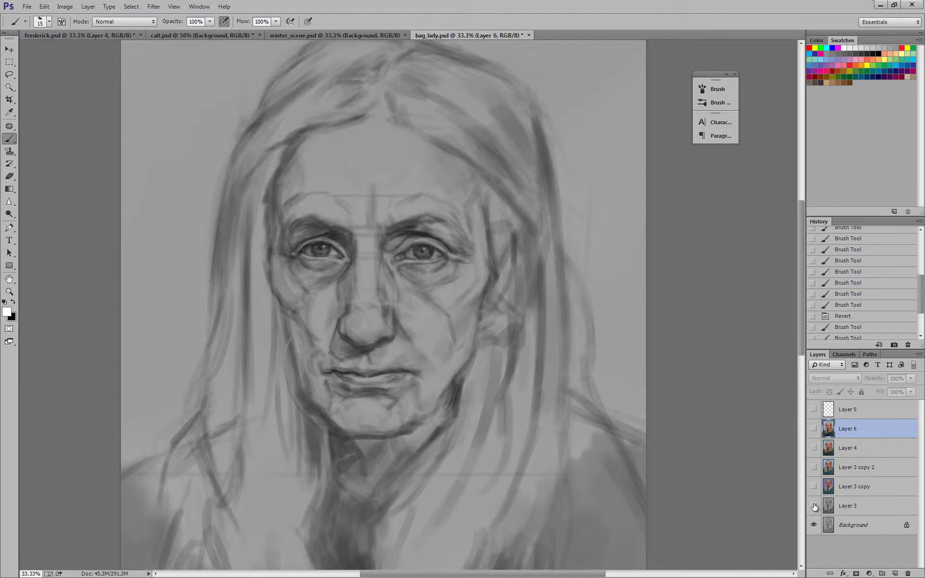
{"action": "key", "text": "ctrl+minus"}
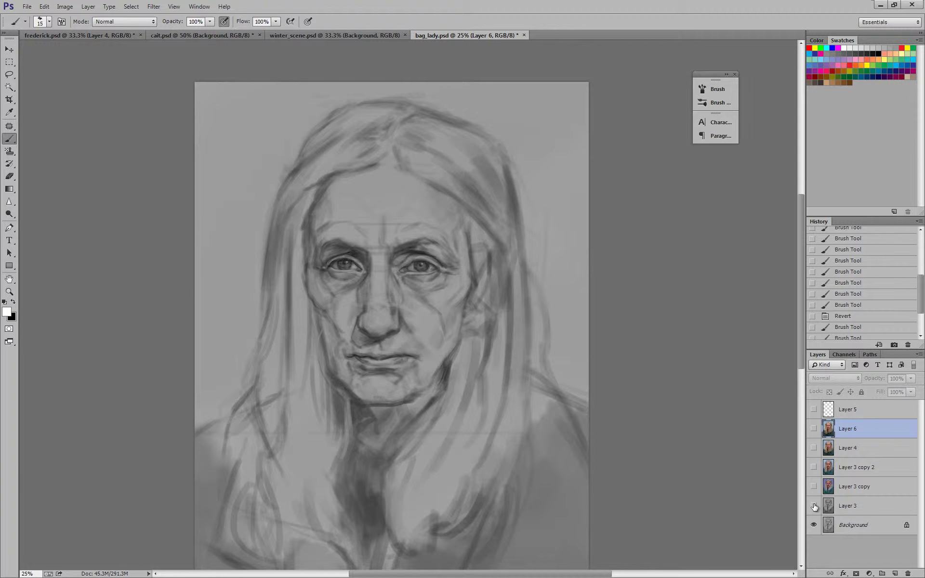
{"action": "left_click_drag", "start_coordinate": [759, 531], "coordinate": [745, 351]}
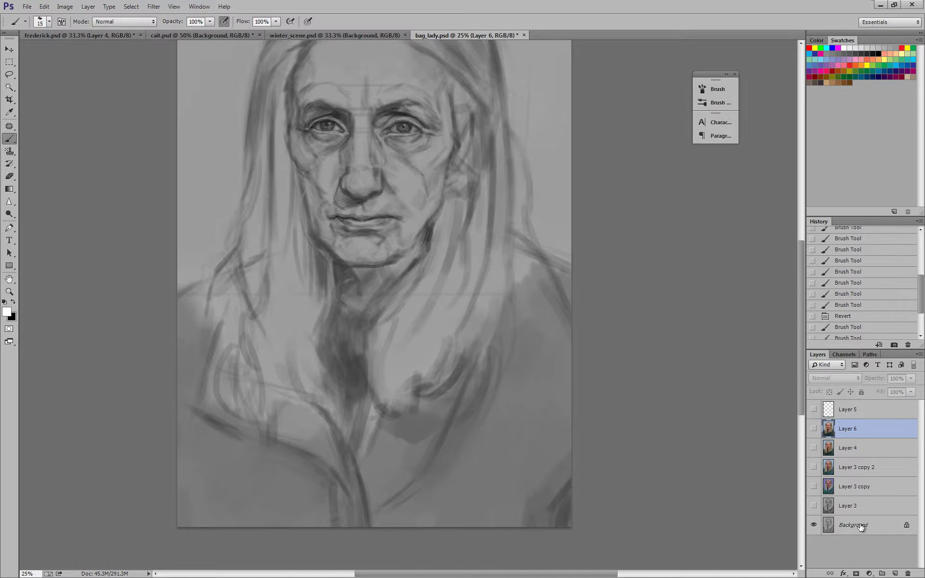
- Show Layer 3, Layer 3 copy, Layer 3 copy 2, Layer 4 and Layer 6 in turn to review the portrait's painting stages
{"action": "left_click", "coordinate": [814, 506]}
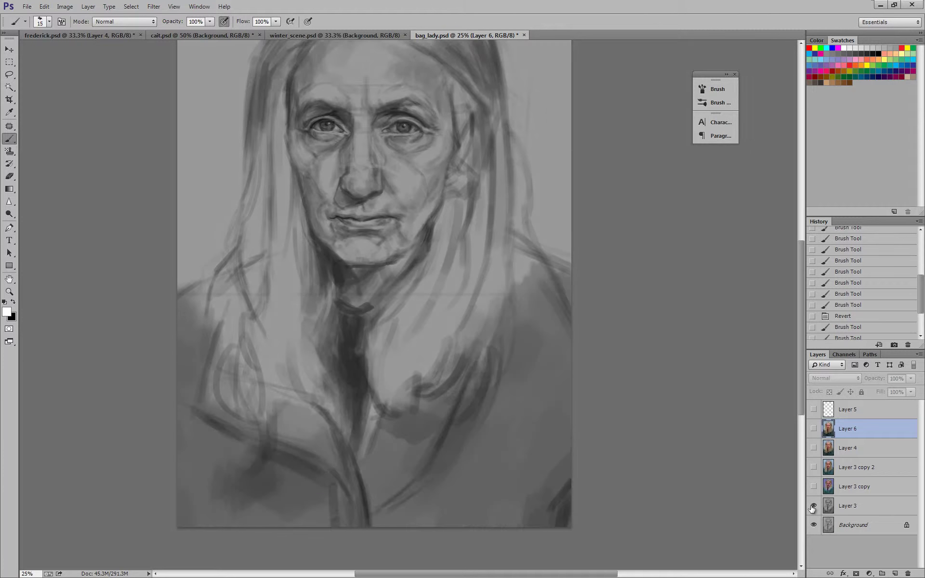
{"action": "scroll", "coordinate": [759, 457], "scroll_direction": "up", "scroll_amount": 1}
{"action": "key", "text": "ctrl+minus"}
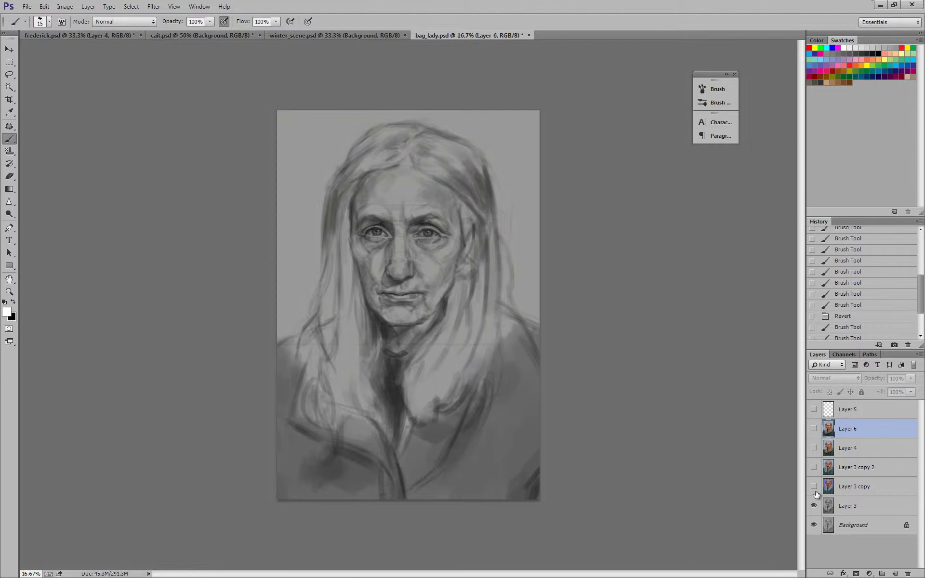
{"action": "left_click", "coordinate": [814, 486]}
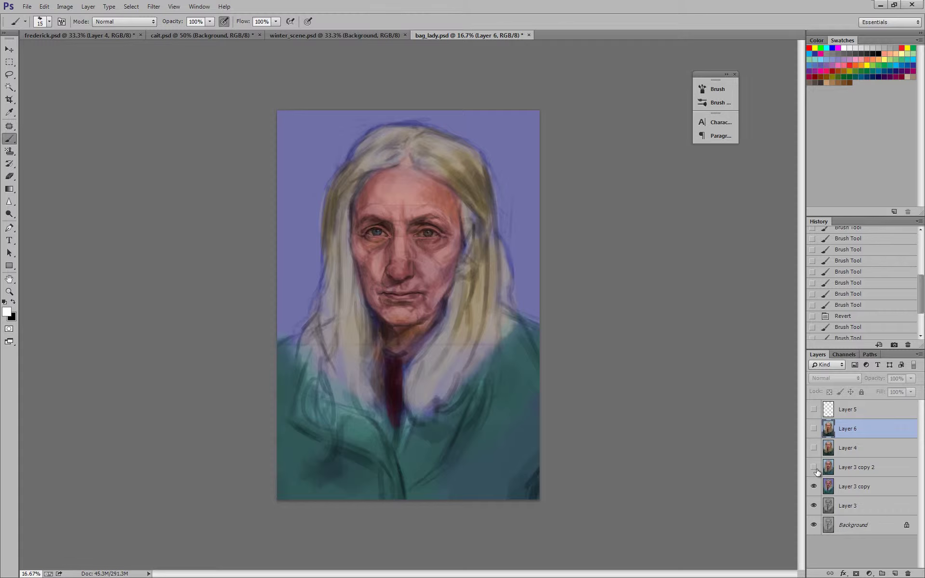
{"action": "left_click", "coordinate": [814, 467]}
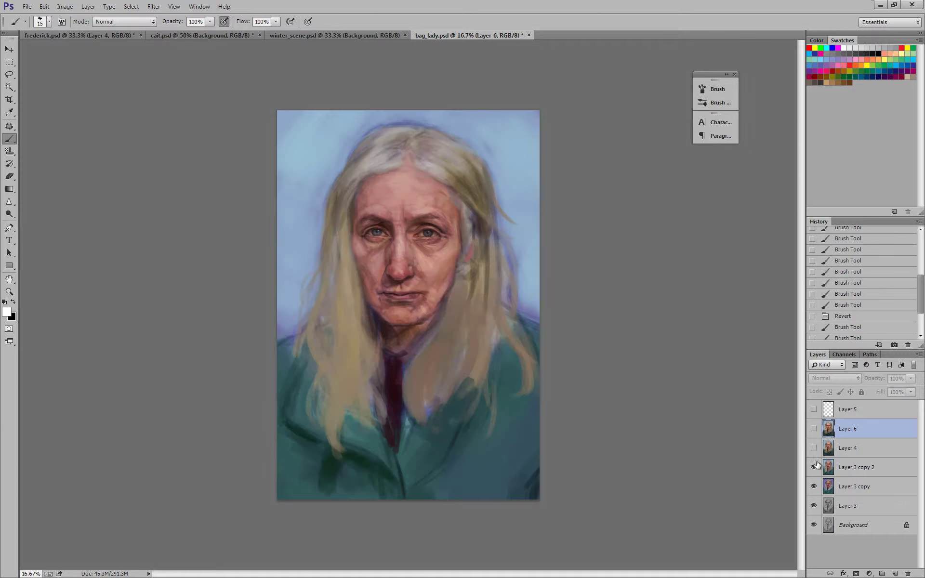
{"action": "left_click", "coordinate": [814, 449]}
{"action": "left_click", "coordinate": [813, 428]}
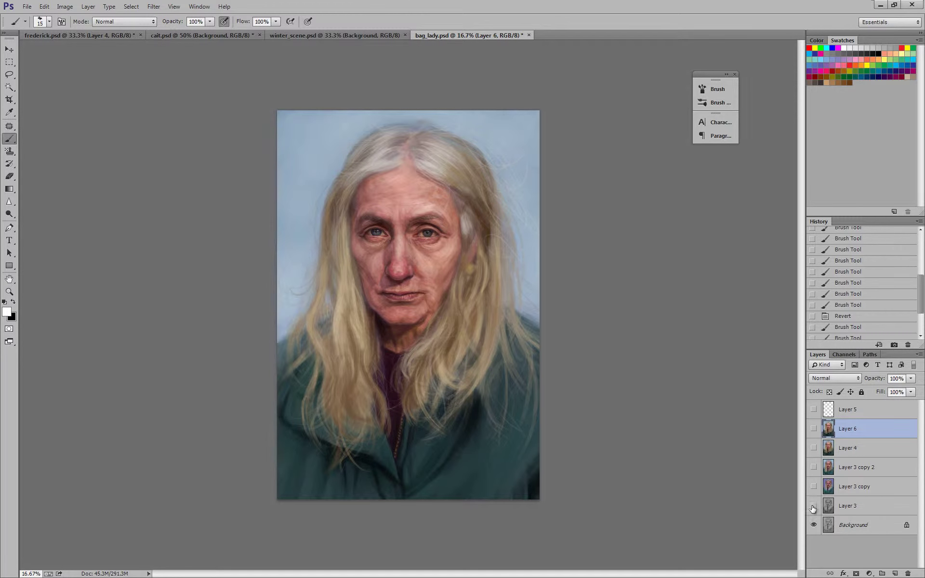
- Hide all layers above Background again and show only the finished painting on Layer 6 over it
{"action": "left_click", "coordinate": [814, 525], "text": "alt"}
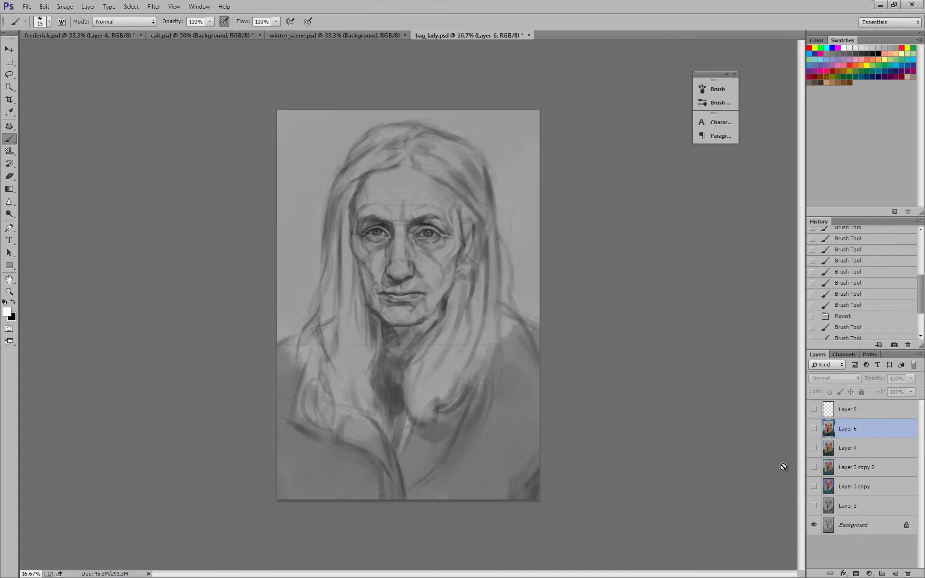
{"action": "left_click", "coordinate": [813, 428]}
{"action": "key", "text": "ctrl+plus"}
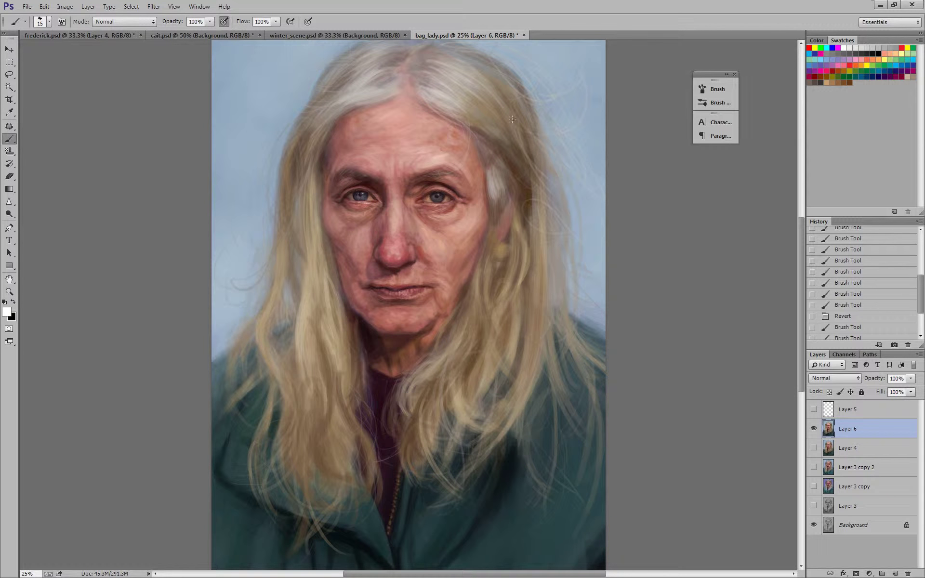
- Add a new layer above Layer 6 and scribble test strokes on the forehead in brown sampled near the eyebrow, enlarging the brush to 40
{"action": "left_click", "coordinate": [895, 573]}
{"action": "key", "text": "ctrl+plus"}
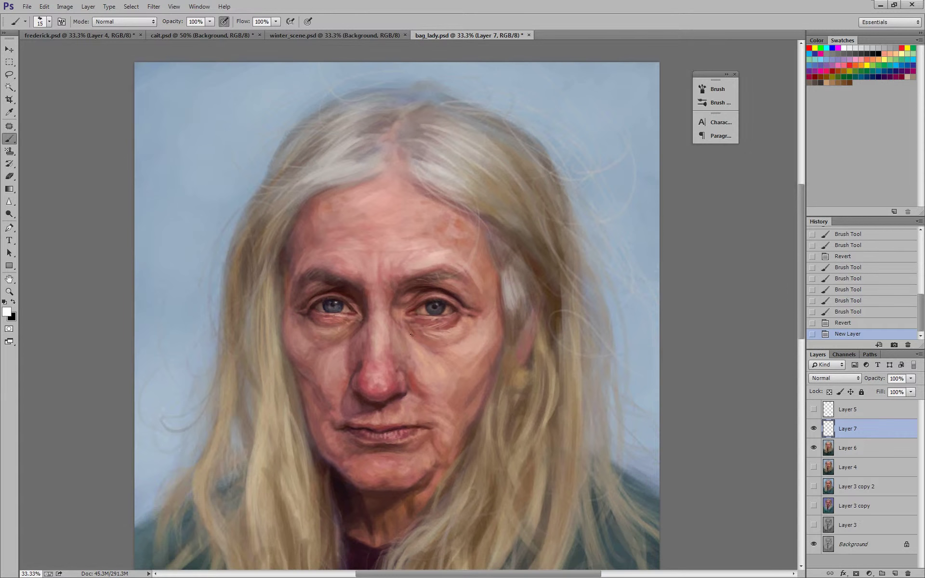
{"action": "left_click", "coordinate": [419, 286], "text": "alt"}
{"action": "key", "text": "ctrl+plus"}
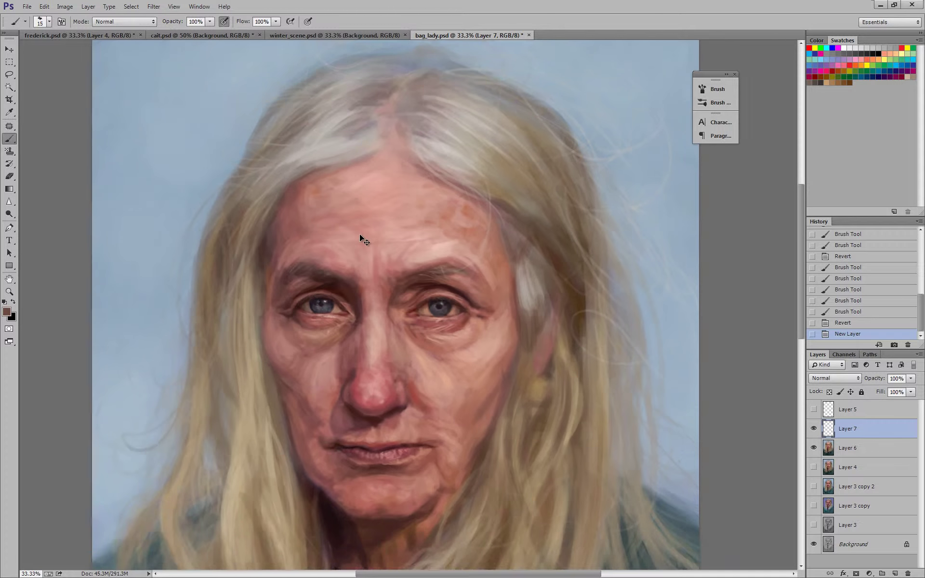
{"action": "key", "text": "bracketright"}
{"action": "key", "text": "bracketright"}
{"action": "mouse_move", "coordinate": [399, 252]}
{"action": "left_mouse_down"}
{"action": "mouse_move", "coordinate": [443, 233]}
{"action": "mouse_move", "coordinate": [379, 221]}
{"action": "mouse_move", "coordinate": [397, 188]}
{"action": "mouse_move", "coordinate": [376, 190]}
{"action": "mouse_move", "coordinate": [374, 216]}
{"action": "mouse_move", "coordinate": [431, 232]}
{"action": "mouse_move", "coordinate": [458, 212]}
{"action": "mouse_move", "coordinate": [419, 193]}
{"action": "mouse_move", "coordinate": [385, 234]}
{"action": "mouse_move", "coordinate": [416, 232]}
{"action": "mouse_move", "coordinate": [437, 215]}
{"action": "left_mouse_up"}
{"action": "key", "text": "bracketright"}
- Undo the five test strokes on the woman's forehead and redo the first three
{"action": "key", "text": "ctrl+alt+z"}
{"action": "key", "text": "ctrl+alt+z"}
{"action": "key", "text": "ctrl+alt+z"}
{"action": "key", "text": "ctrl+alt+z"}
{"action": "key", "text": "ctrl+alt+z"}
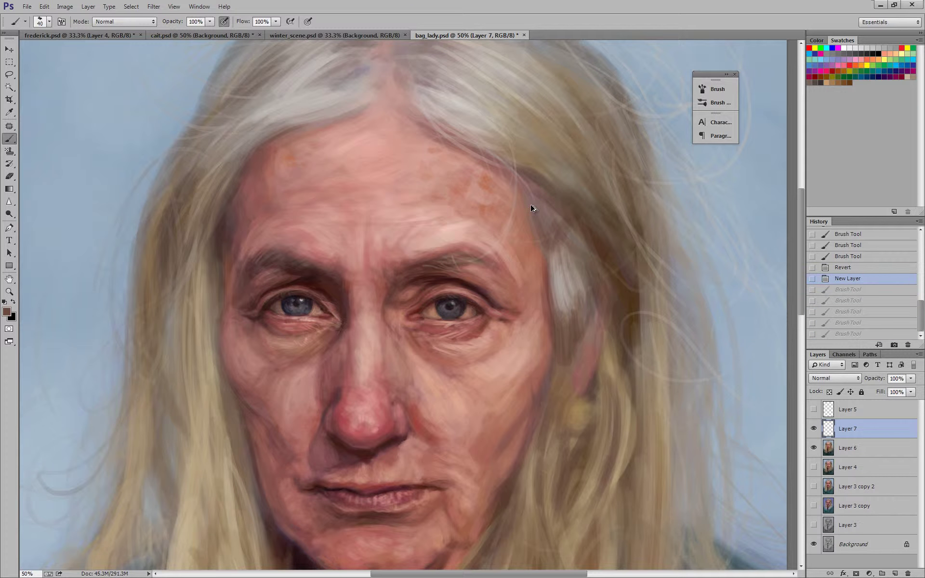
{"action": "key", "text": "ctrl+shift+z"}
{"action": "key", "text": "ctrl+shift+z"}
{"action": "key", "text": "ctrl+shift+z"}
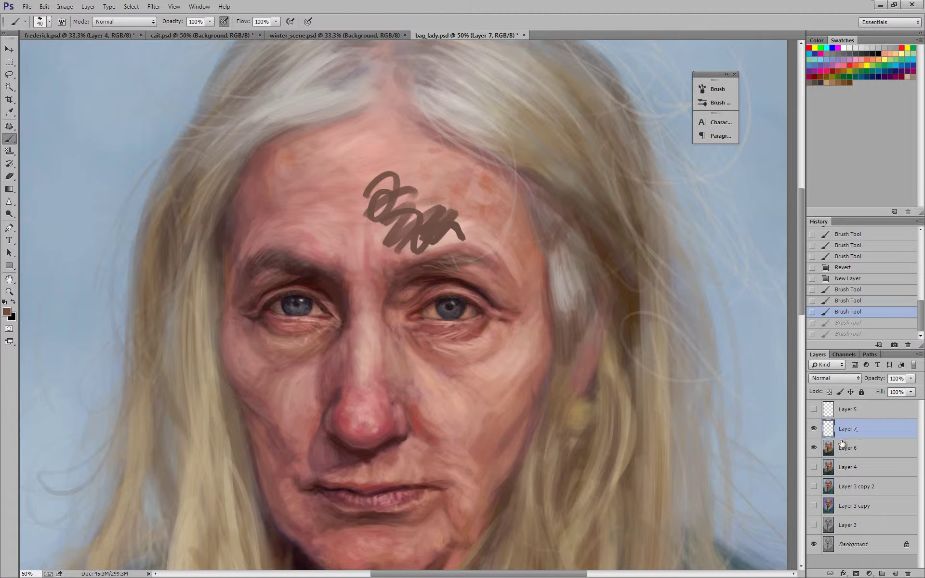
- Merge the scribble layer down into Layer 6, undo the merge, and revert the portrait to its last saved version
{"action": "key", "text": "ctrl+e"}
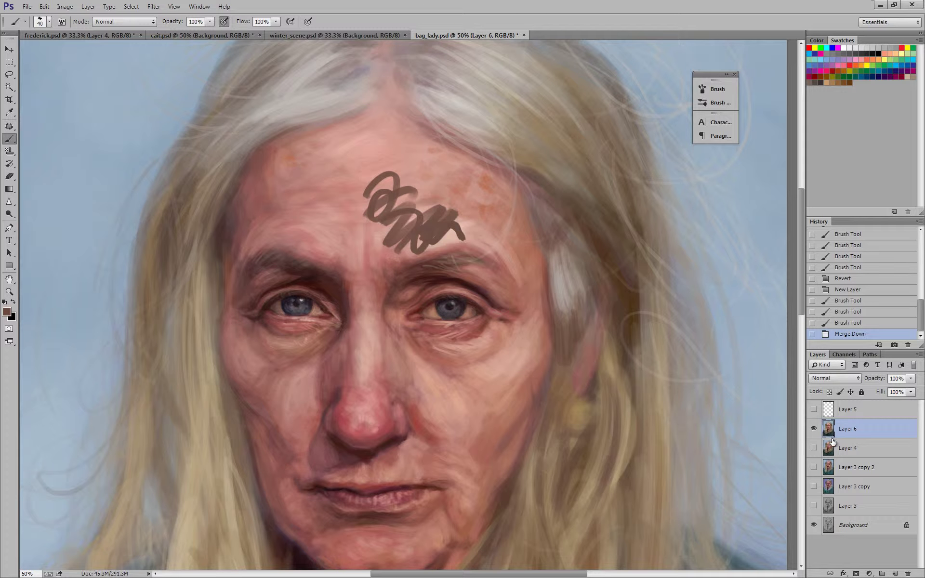
{"action": "key", "text": "ctrl+z"}
{"action": "key", "text": "ctrl+alt+z"}
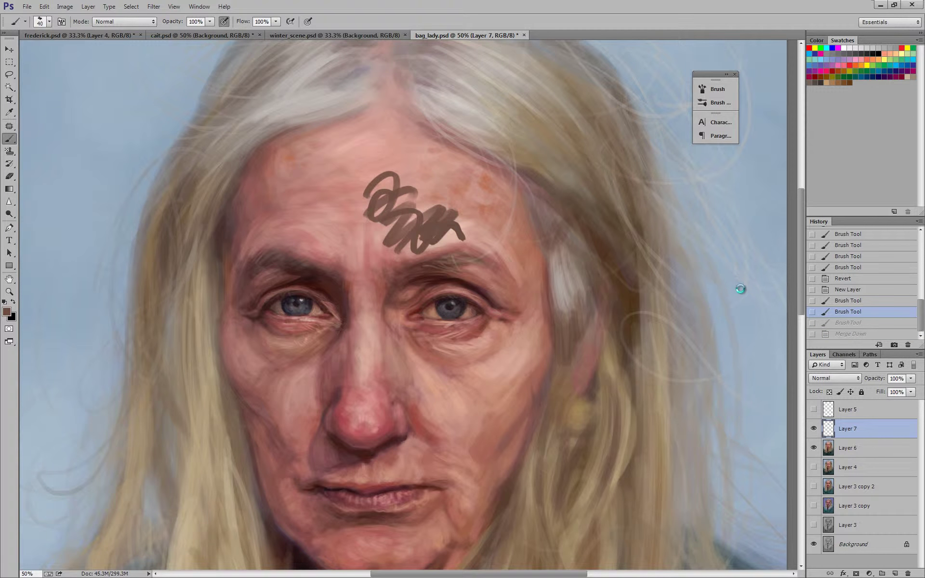
{"action": "key", "text": "F12"}
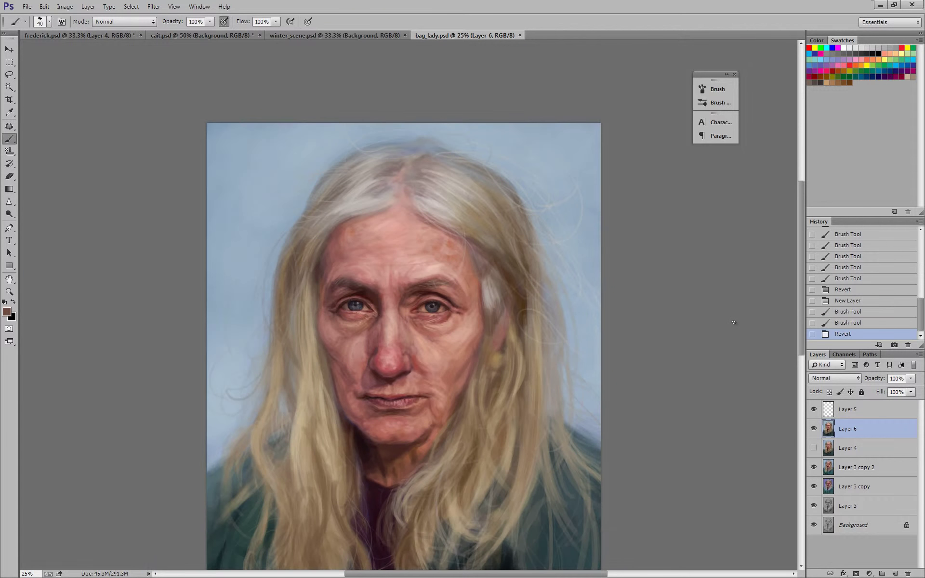
- Examine the woman's finished portrait close up and as a whole, looking at the facial details, hair and coat
{"action": "mouse_move", "coordinate": [678, 386]}
{"action": "left_mouse_down"}
{"action": "mouse_move", "coordinate": [687, 320]}
{"action": "mouse_move", "coordinate": [671, 271]}
{"action": "mouse_move", "coordinate": [687, 325]}
{"action": "mouse_move", "coordinate": [722, 374]}
{"action": "left_mouse_up"}
{"action": "key", "text": "ctrl+plus"}
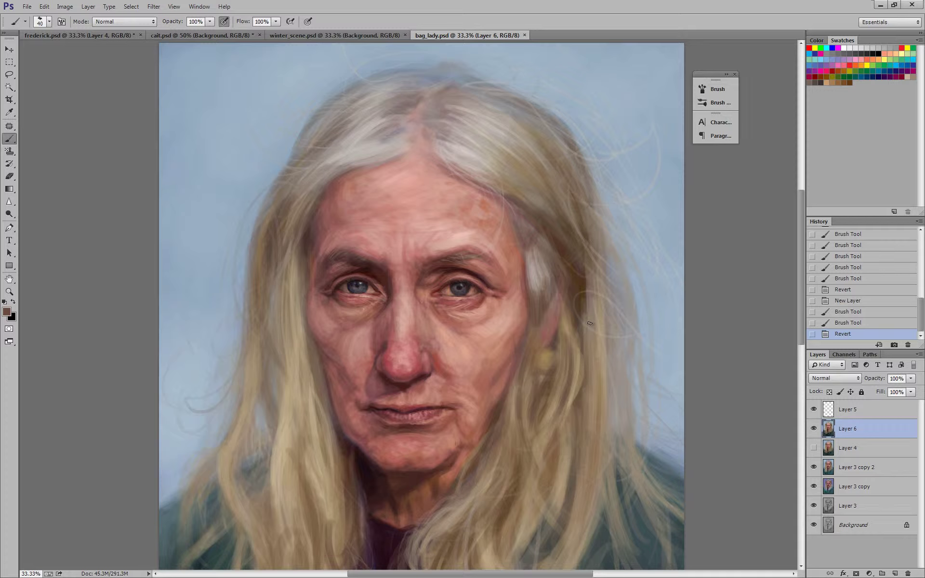
{"action": "key", "text": "ctrl+minus"}
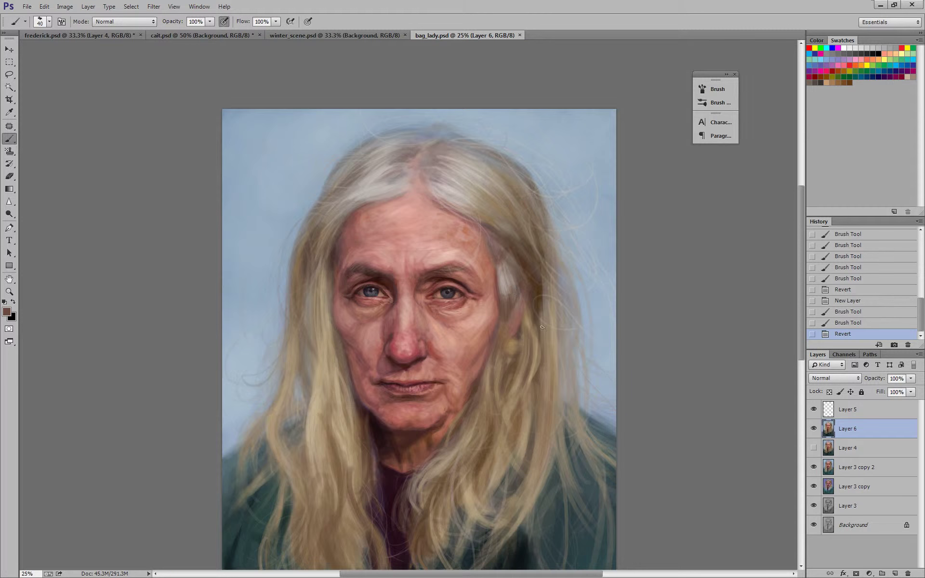
{"action": "scroll", "coordinate": [631, 332], "scroll_direction": "down", "scroll_amount": 3}
{"action": "mouse_move", "coordinate": [631, 333]}
{"action": "left_mouse_down"}
{"action": "mouse_move", "coordinate": [586, 406]}
{"action": "mouse_move", "coordinate": [598, 424]}
{"action": "mouse_move", "coordinate": [605, 377]}
{"action": "left_mouse_up"}
{"action": "key", "text": "ctrl+minus"}
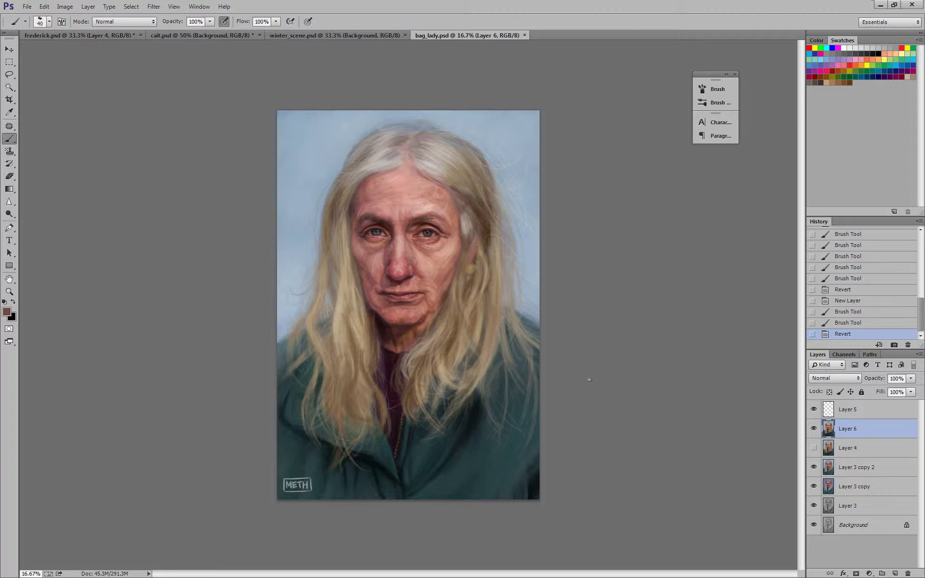
{"action": "key", "text": "ctrl+plus"}
{"action": "key", "text": "ctrl+plus"}
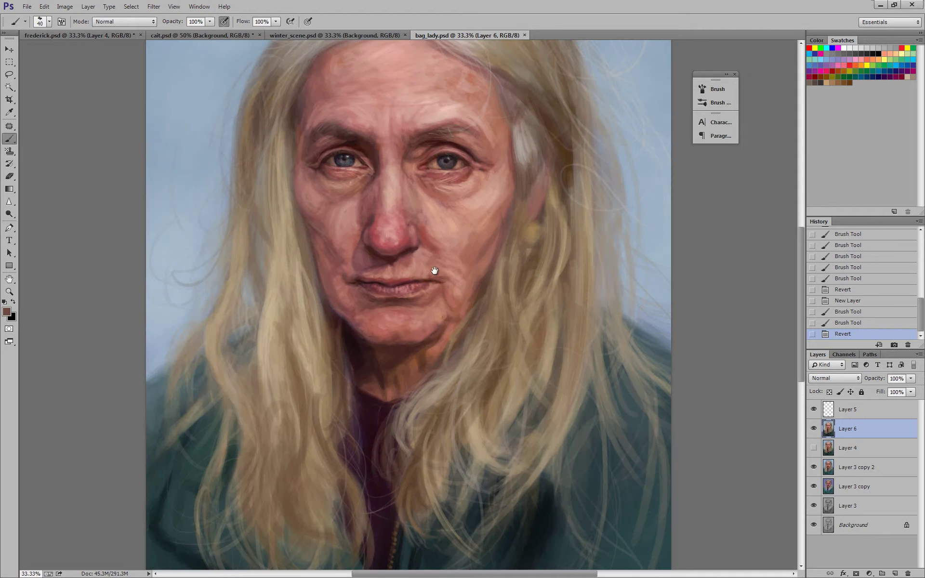
{"action": "key", "text": "ctrl+plus"}
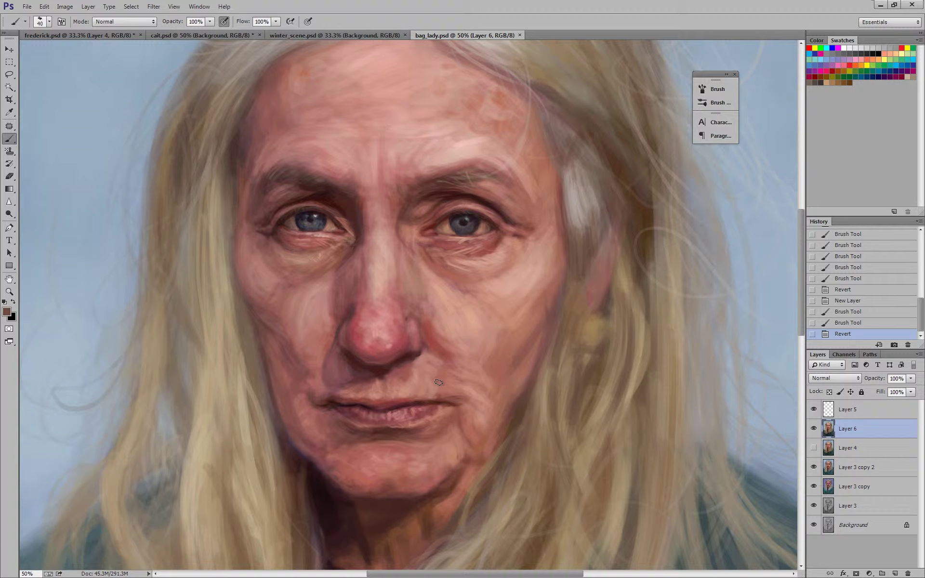
{"action": "key", "text": "ctrl+minus"}
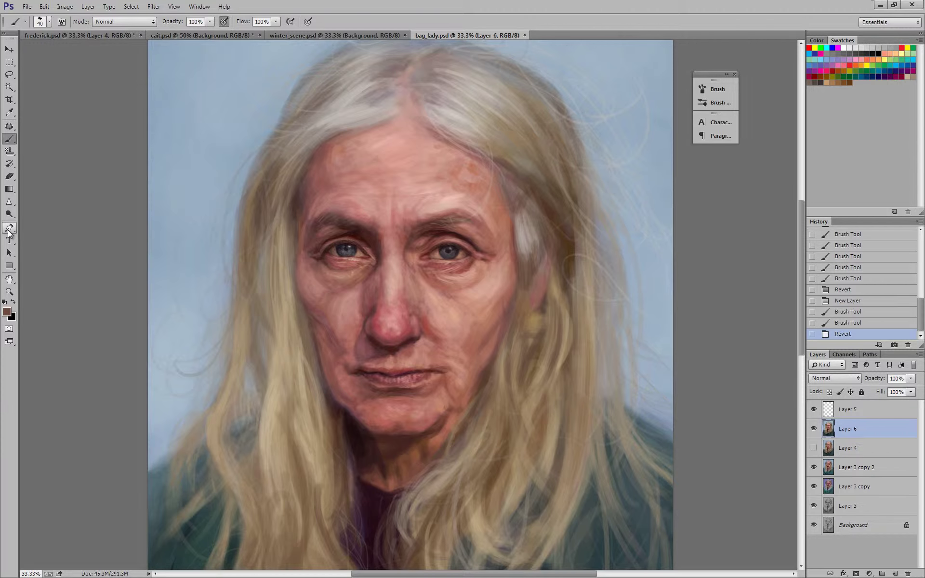
{"action": "left_click", "coordinate": [465, 337]}
{"action": "key", "text": "ctrl+minus"}
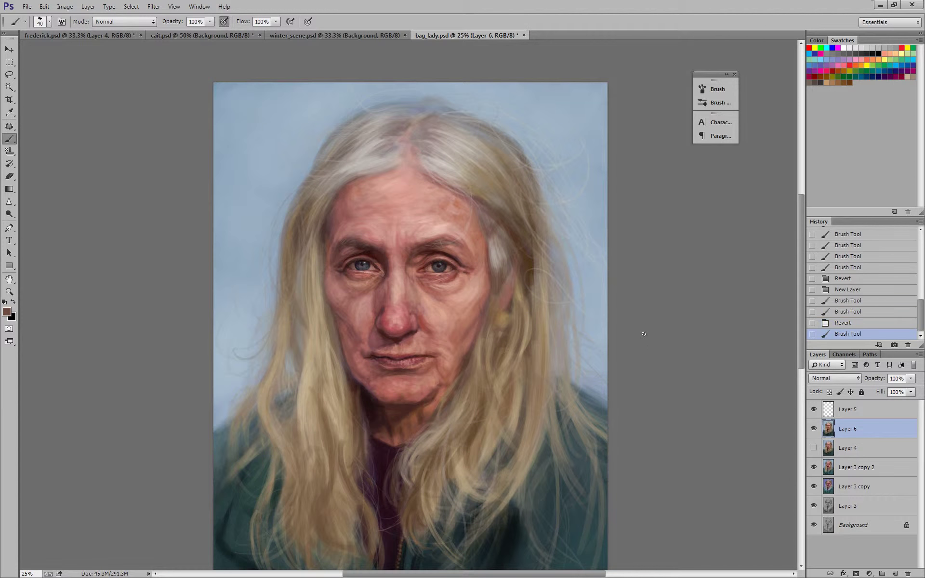
{"action": "key", "text": "ctrl+minus"}
{"action": "key", "text": "ctrl+plus"}
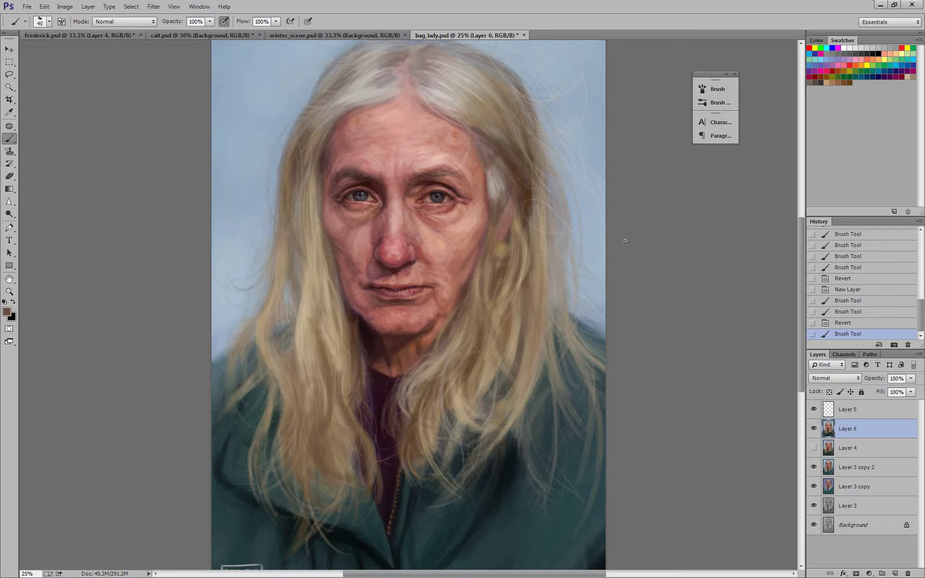
- Switch to winter_scene.psd, add a new layer above Background, and display the painting in full-screen mode with the menu bar
{"action": "left_click", "coordinate": [298, 32]}
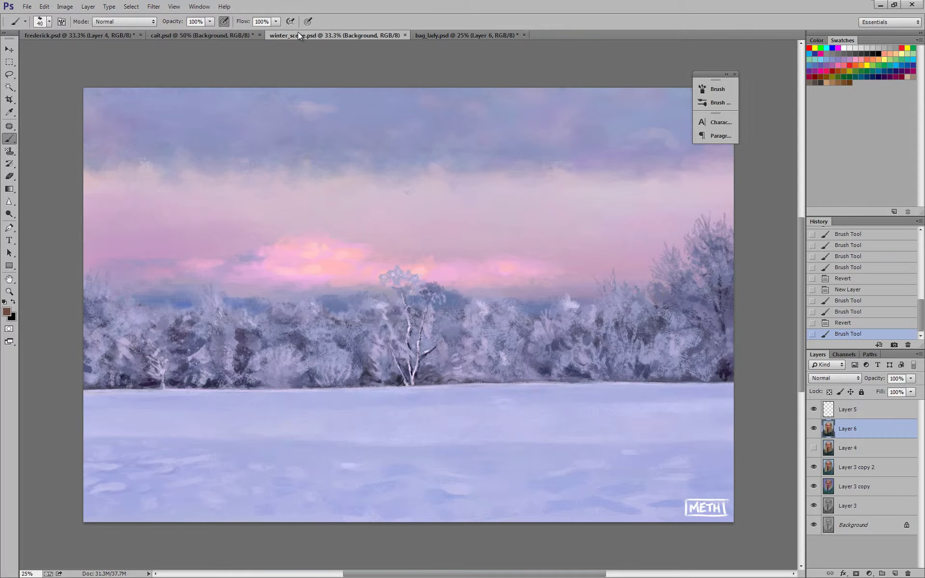
{"action": "left_click", "coordinate": [894, 573]}
{"action": "key", "text": "f"}
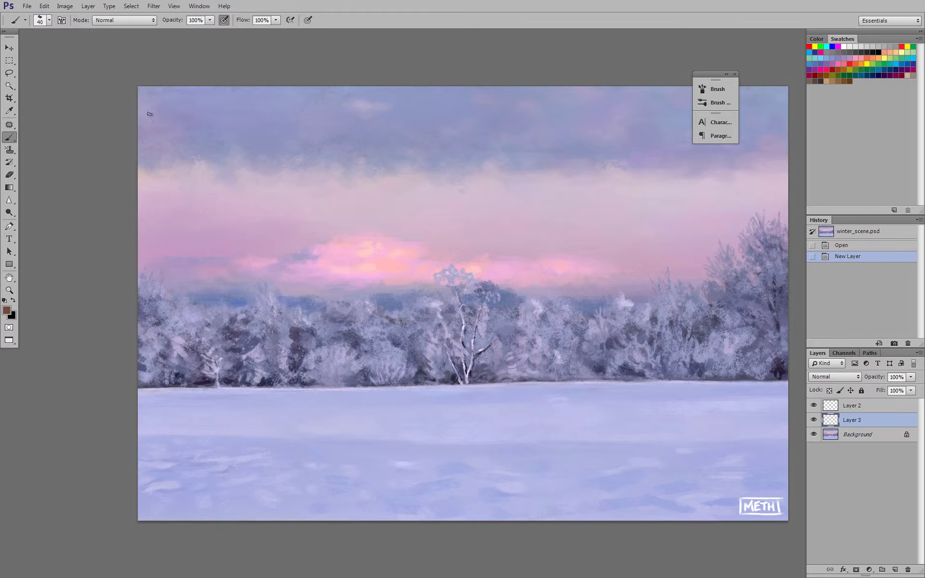
- Choose a light beige foreground color and fill a rectangle with it in the upper-left sky on the new layer
{"action": "key", "text": "x"}
{"action": "left_click", "coordinate": [7, 310]}
{"action": "left_click", "coordinate": [287, 440]}
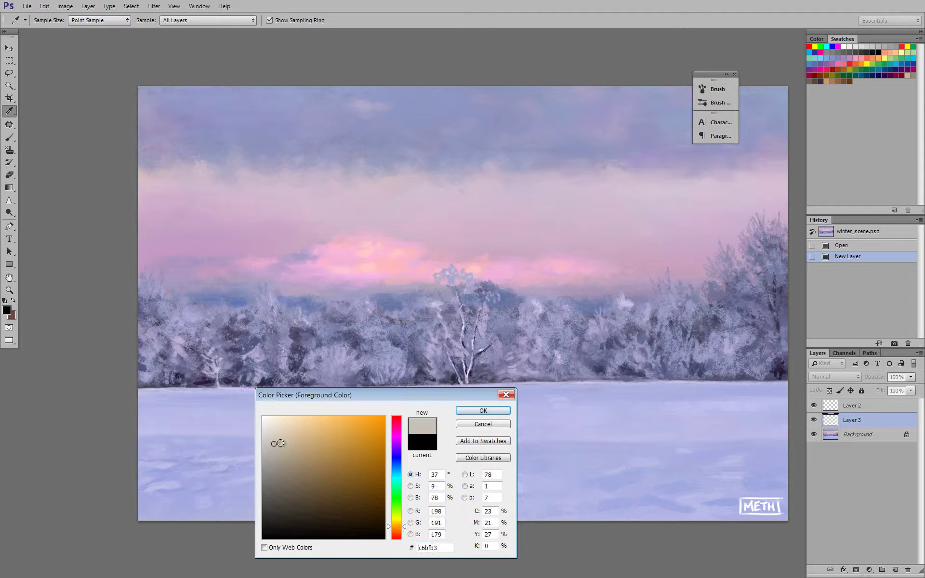
{"action": "left_click", "coordinate": [483, 411]}
{"action": "key", "text": "b"}
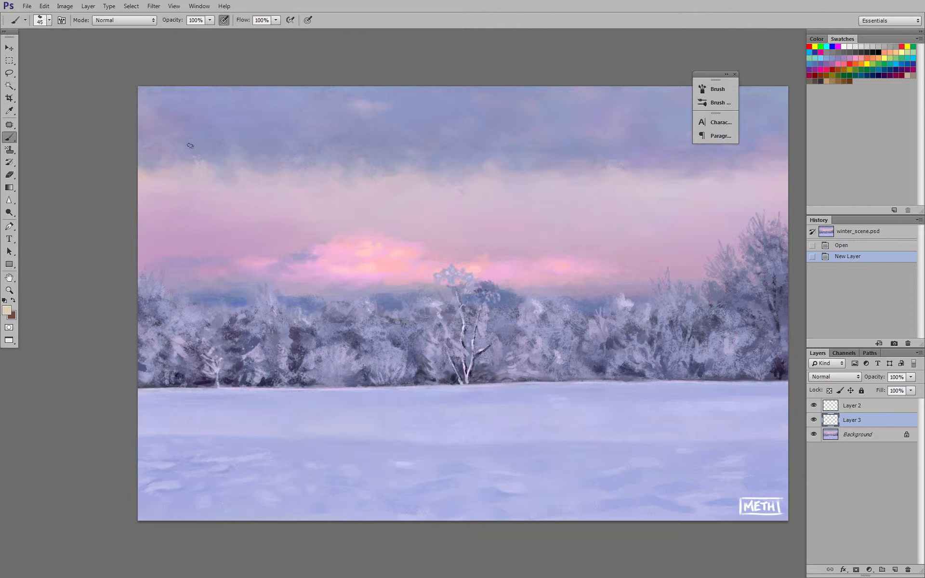
{"action": "key", "text": "m"}
{"action": "left_click_drag", "start_coordinate": [163, 114], "coordinate": [296, 211]}
{"action": "key", "text": "alt+BackSpace"}
{"action": "key", "text": "ctrl+d"}
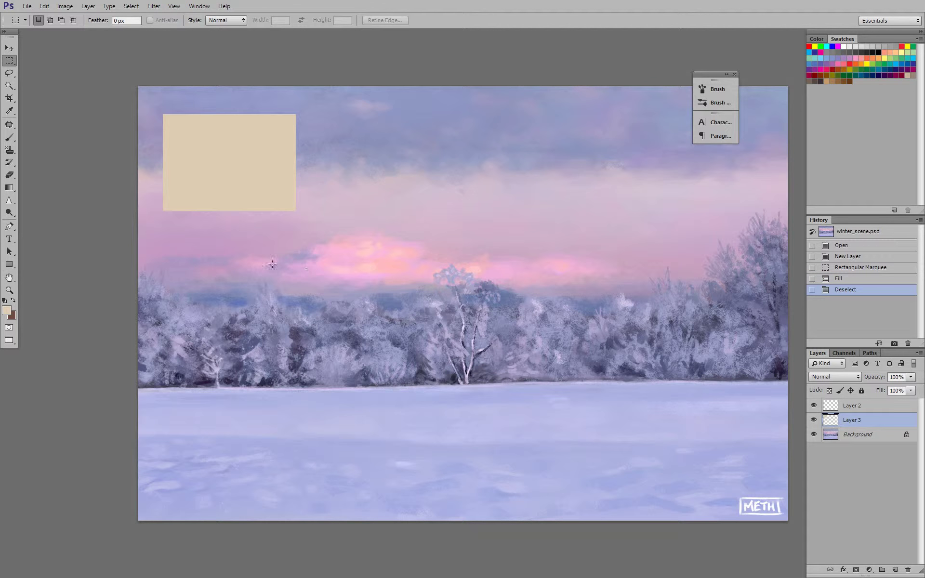
- Sample blue, lilac and pink tones from the sky and dab them side by side on the beige rectangle at brush size 70
{"action": "key", "text": "b"}
{"action": "left_click", "coordinate": [359, 129], "text": "alt"}
{"action": "key", "text": "bracketleft"}
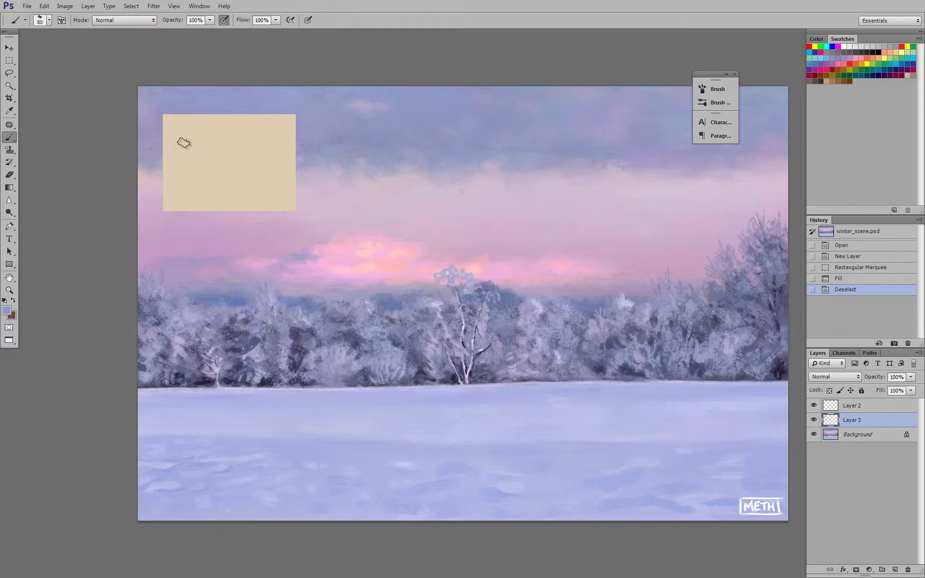
{"action": "left_click_drag", "start_coordinate": [182, 134], "coordinate": [191, 137]}
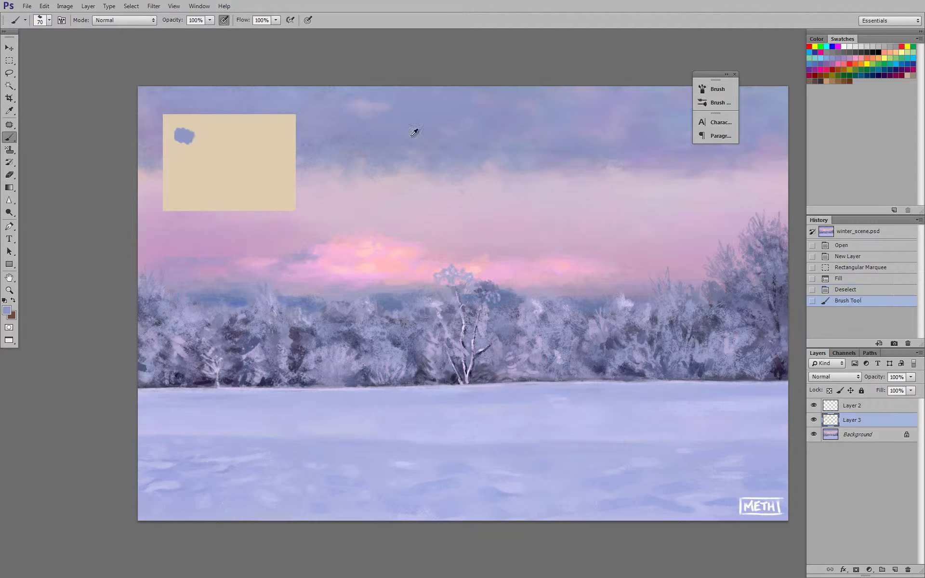
{"action": "left_click", "coordinate": [605, 173], "text": "alt"}
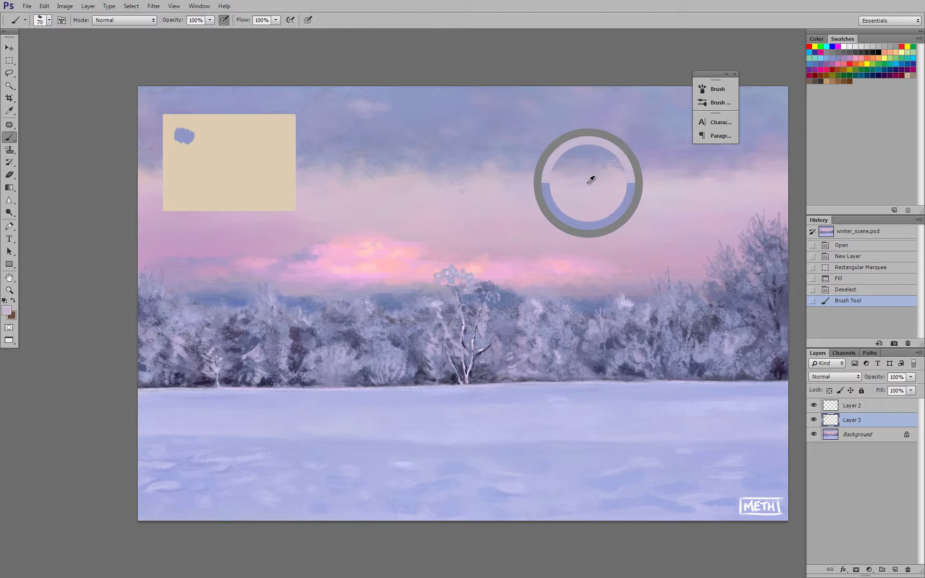
{"action": "mouse_move", "coordinate": [203, 138]}
{"action": "left_mouse_down"}
{"action": "mouse_move", "coordinate": [186, 136]}
{"action": "mouse_move", "coordinate": [205, 141]}
{"action": "left_mouse_up"}
{"action": "left_click", "coordinate": [201, 141]}
{"action": "left_click", "coordinate": [455, 218], "text": "alt"}
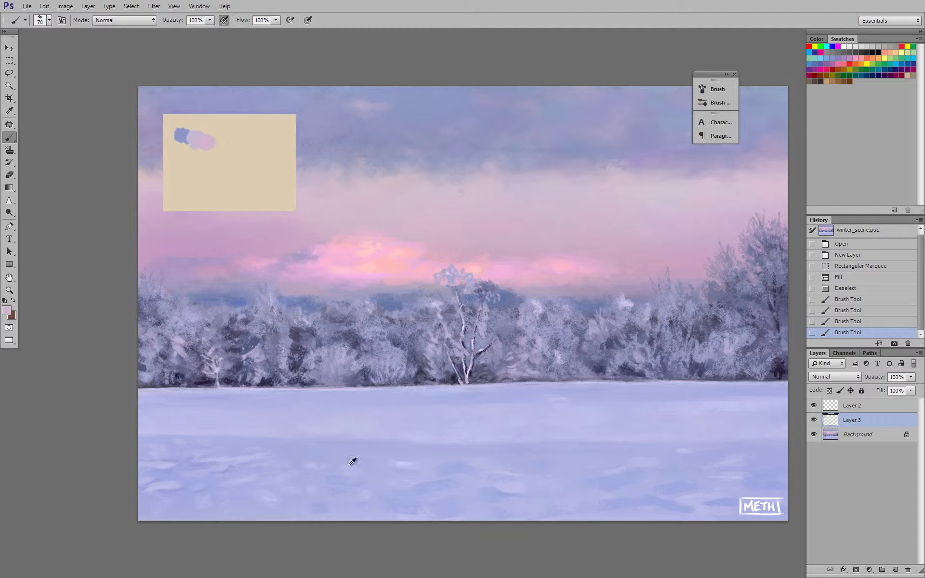
- Sample pale blue tones from the snow and dab them on the beige rectangle below the sky swatches, undoing unwanted dabs
{"action": "left_click", "coordinate": [348, 450], "text": "alt"}
{"action": "mouse_move", "coordinate": [184, 175]}
{"action": "left_mouse_down"}
{"action": "mouse_move", "coordinate": [196, 179]}
{"action": "mouse_move", "coordinate": [182, 189]}
{"action": "mouse_move", "coordinate": [220, 183]}
{"action": "left_mouse_up"}
{"action": "left_click", "coordinate": [351, 410], "text": "alt"}
{"action": "key", "text": "ctrl+z"}
{"action": "left_click", "coordinate": [358, 417], "text": "alt"}
{"action": "left_click", "coordinate": [334, 424], "text": "alt"}
{"action": "key", "text": "ctrl+z"}
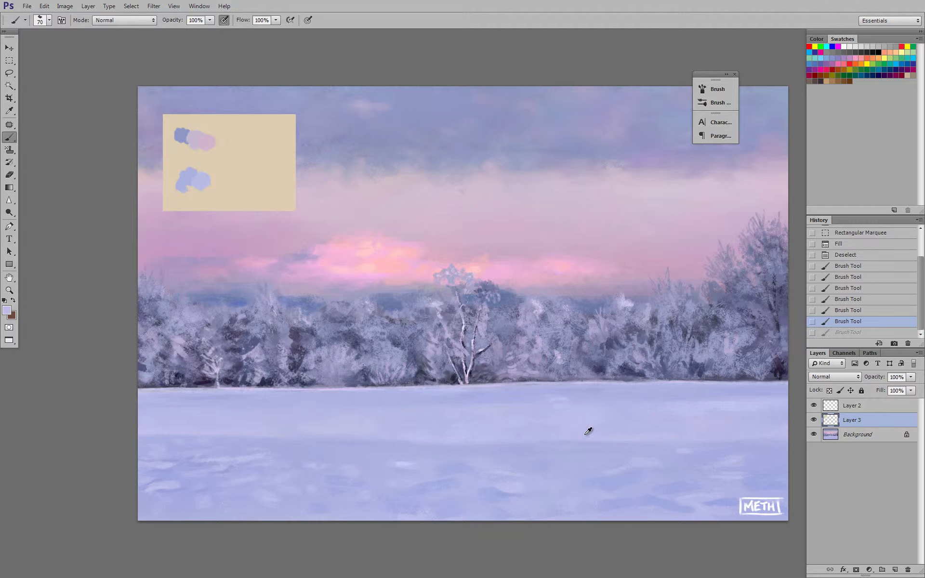
- Undo all color dabs and the beige rectangle fill on the new layer, and clear the remaining selection
{"action": "key", "text": "alt"}
{"action": "key", "text": "ctrl+alt+z"}
{"action": "key", "text": "ctrl+alt+z"}
{"action": "key", "text": "ctrl+alt+z"}
{"action": "key", "text": "ctrl+alt+z"}
{"action": "key", "text": "ctrl+alt+z"}
{"action": "key", "text": "ctrl+alt+z"}
{"action": "key", "text": "ctrl+alt+z"}
{"action": "key", "text": "ctrl+alt+z"}
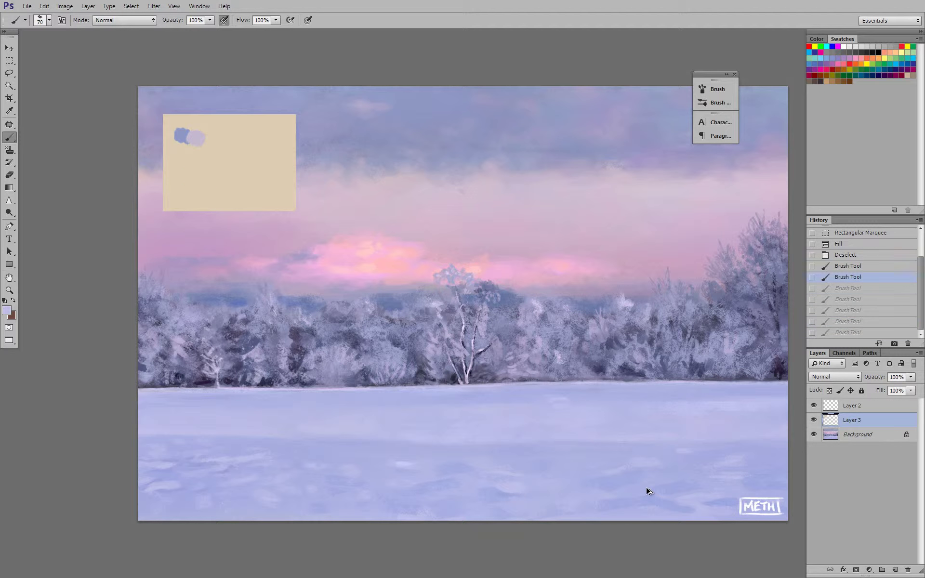
{"action": "key", "text": "ctrl+d"}
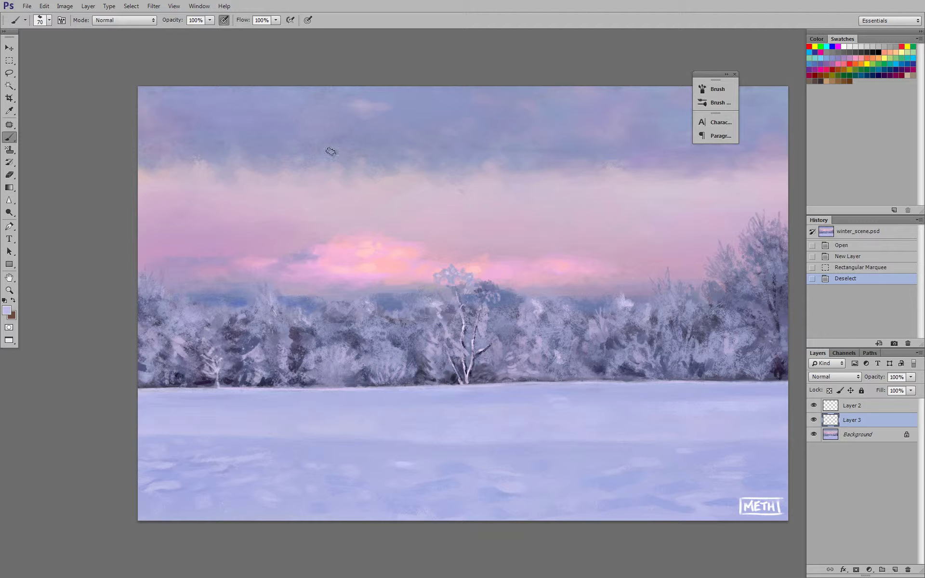
{"action": "left_click", "coordinate": [7, 310]}
{"action": "left_click", "coordinate": [403, 308]}
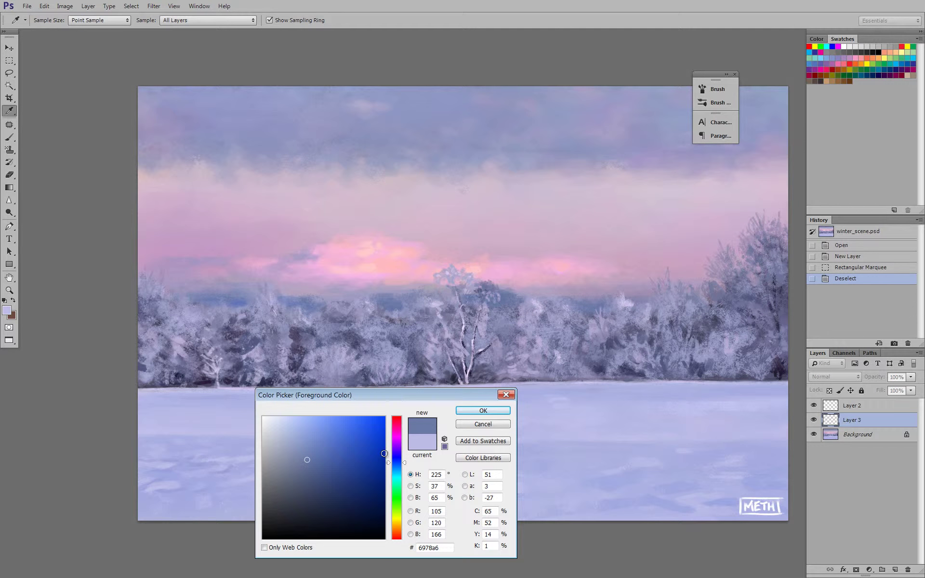
{"action": "key", "text": "Escape"}
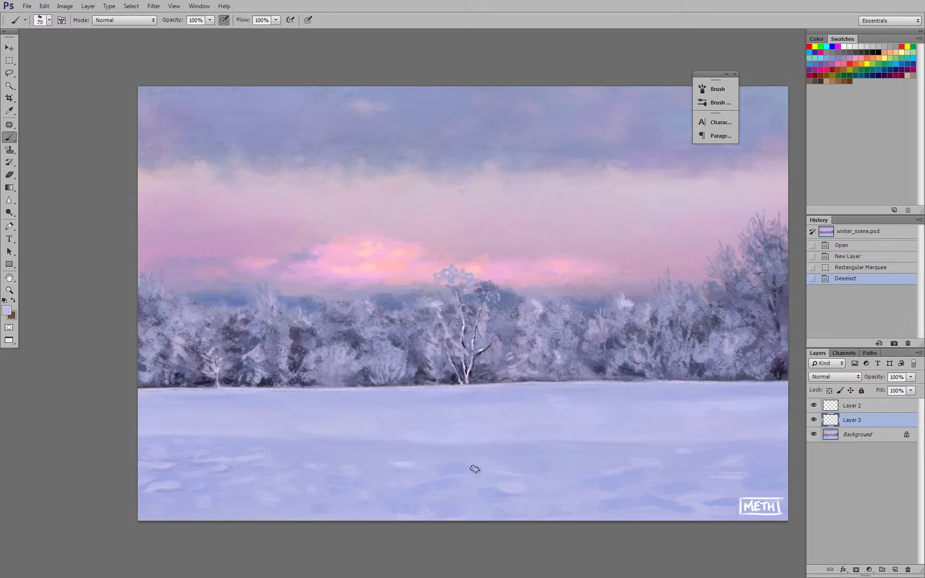
- Examine the sky and frosted tree line close up, and view the whole winter scene in full screen against black
{"action": "scroll", "coordinate": [362, 328], "scroll_direction": "up", "scroll_amount": 3}
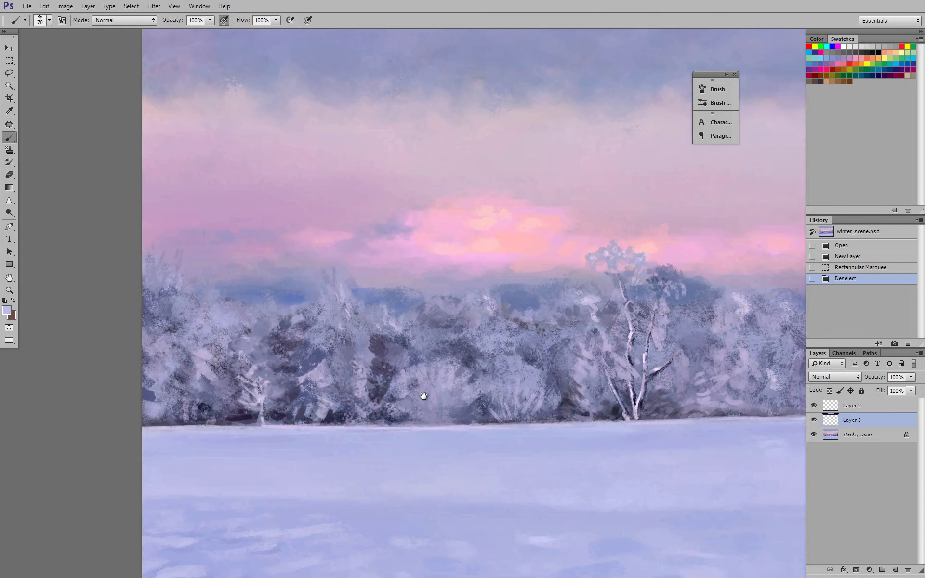
{"action": "left_click_drag", "start_coordinate": [423, 396], "coordinate": [331, 378]}
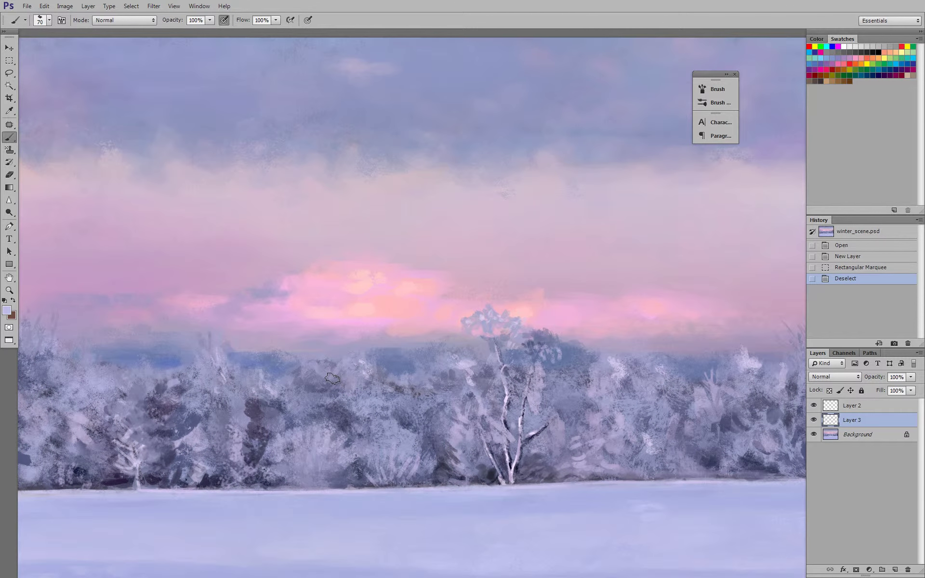
{"action": "key", "text": "ctrl+minus"}
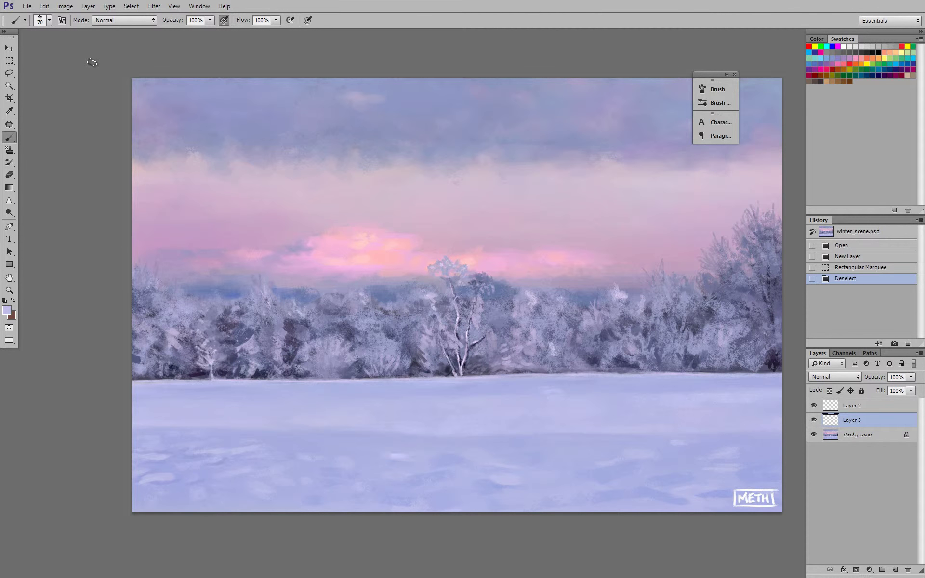
{"action": "key", "text": "o"}
{"action": "left_click", "coordinate": [308, 52]}
{"action": "key", "text": "f"}
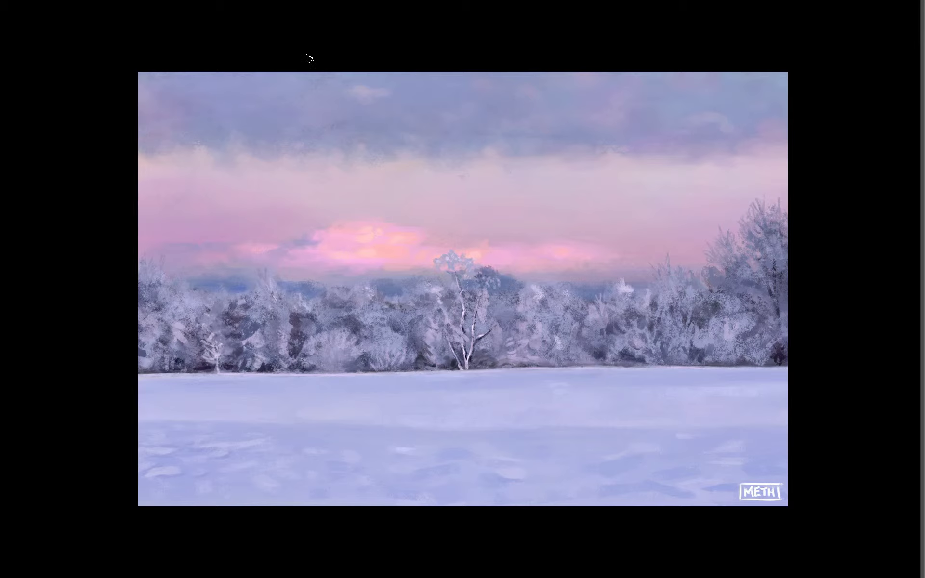
{"action": "key", "text": "f"}
{"action": "key", "text": "f"}
- Switch to frederick.psd and toggle the visibility of Layer 4 with the whole portrait in view
{"action": "left_click", "coordinate": [114, 39]}
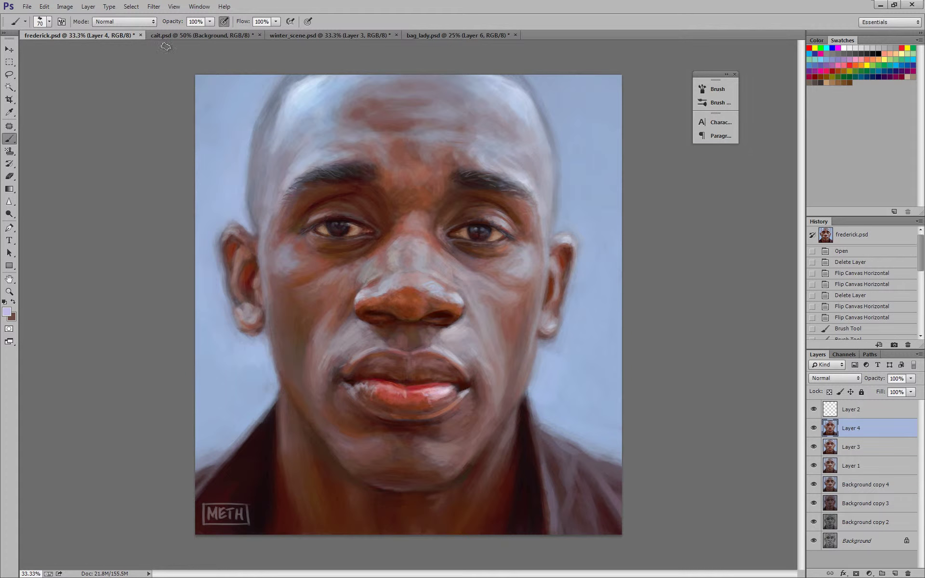
{"action": "key", "text": "ctrl+minus"}
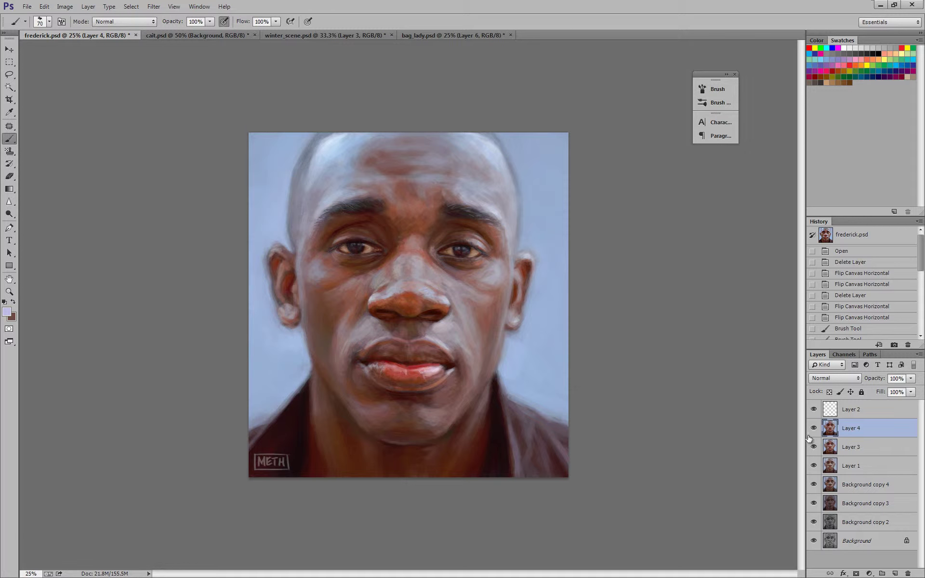
{"action": "mouse_move", "coordinate": [814, 428]}
{"action": "left_mouse_down"}
{"action": "mouse_move", "coordinate": [817, 528]}
{"action": "mouse_move", "coordinate": [814, 427]}
{"action": "left_mouse_up"}
- Switch to bag_lady.psd, hide Layer 6 and Layer 3 copy 2 to reveal the earlier stage, and turn on Layers 3 copy 2, 4 and 6
{"action": "left_click", "coordinate": [440, 37]}
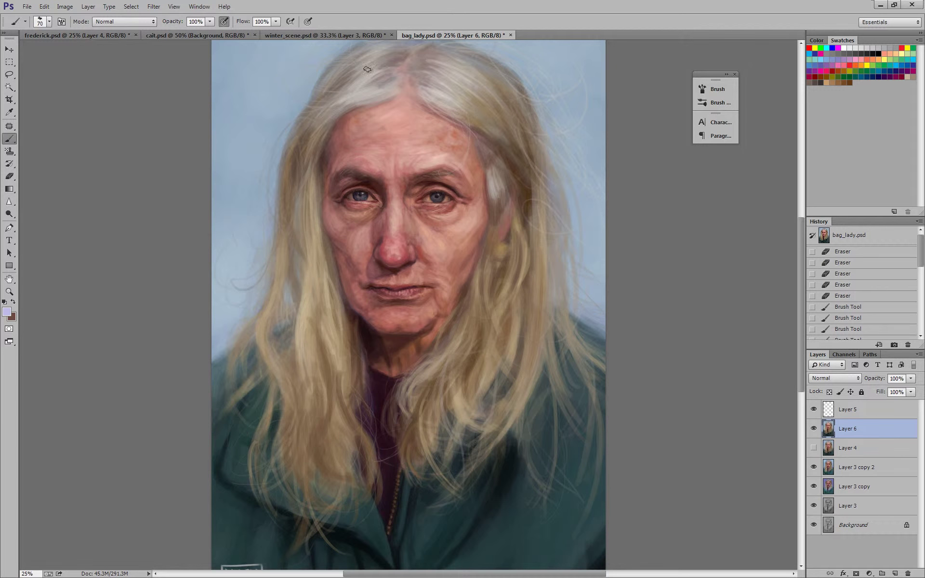
{"action": "key", "text": "ctrl+minus"}
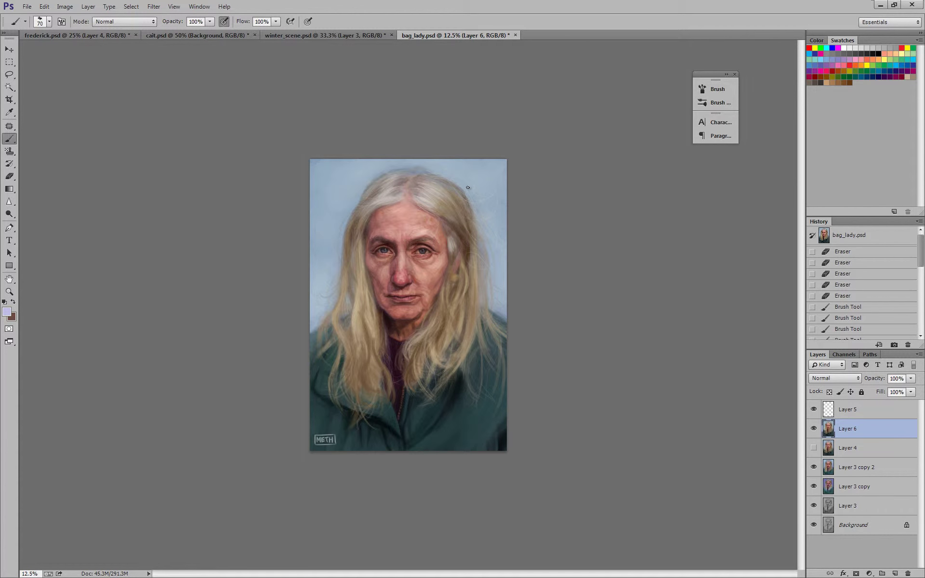
{"action": "key", "text": "ctrl+plus"}
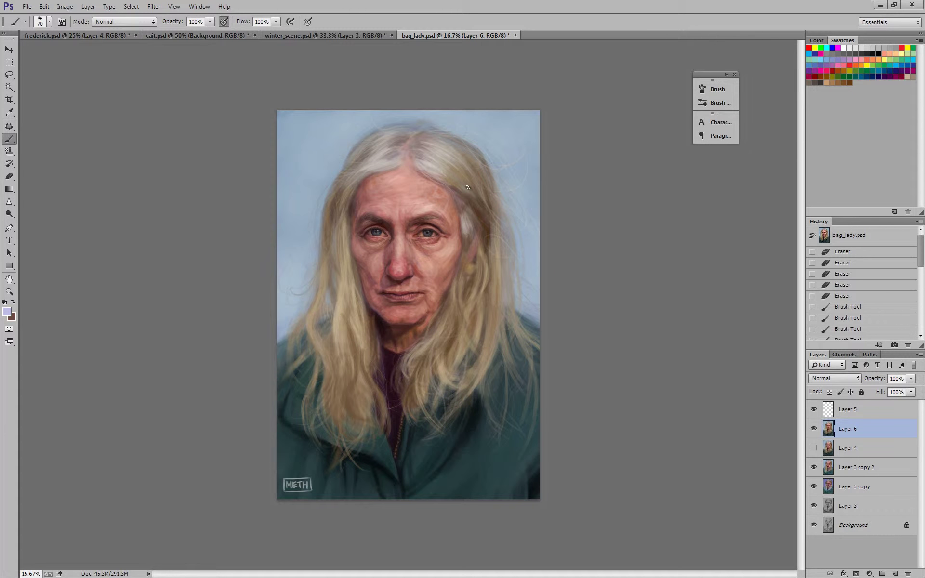
{"action": "left_click", "coordinate": [813, 466]}
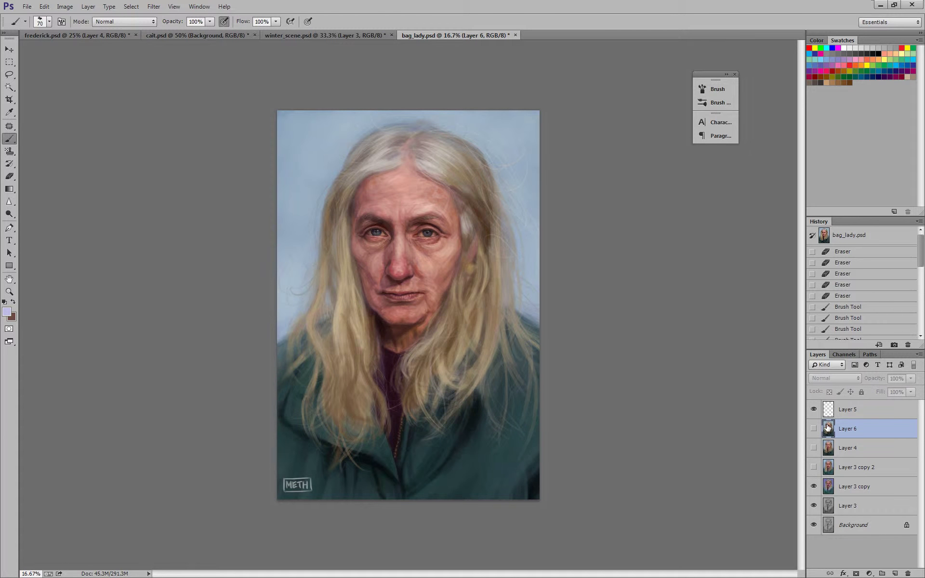
{"action": "left_click", "coordinate": [814, 429]}
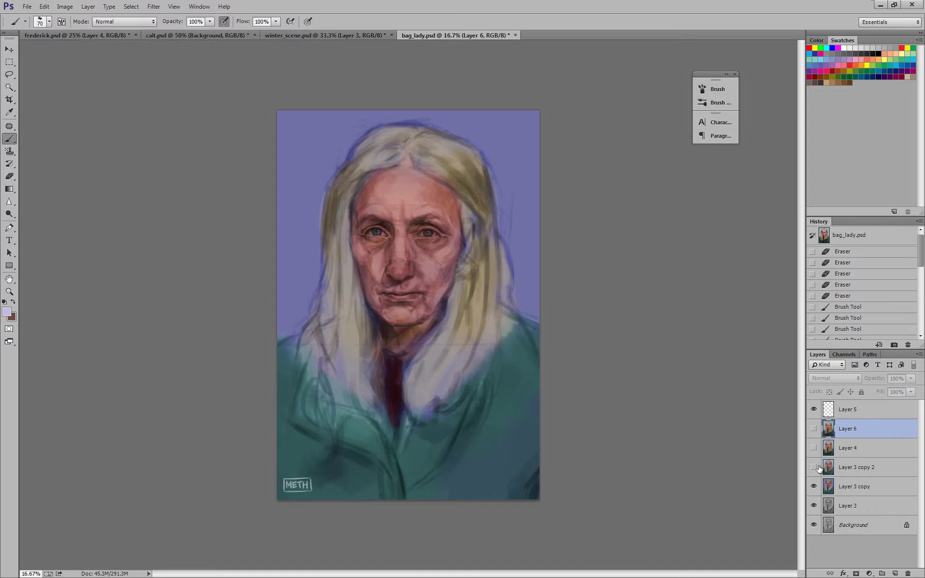
{"action": "left_click_drag", "start_coordinate": [813, 466], "coordinate": [816, 441]}
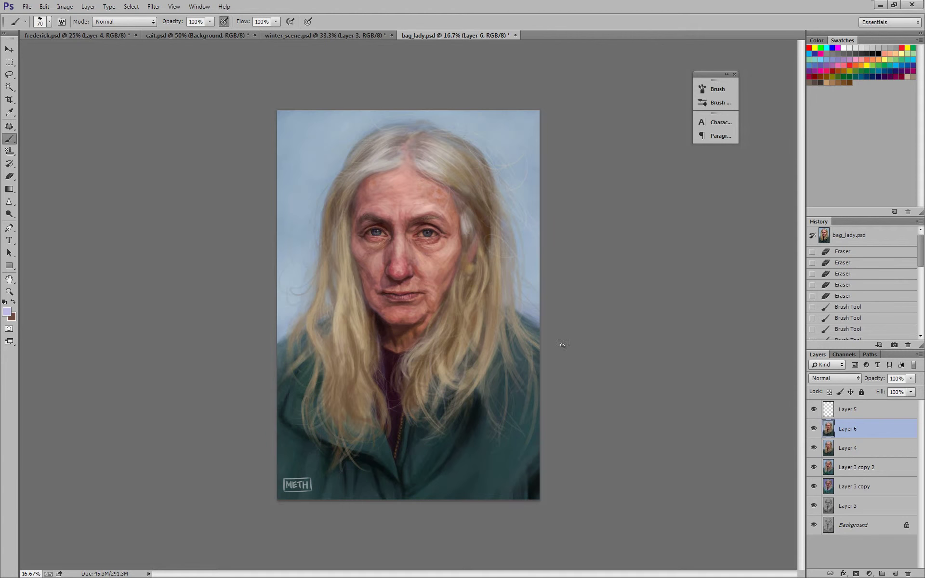
- Examine the woman's face and hair, comparing the whole portrait with closer views up to 50%
{"action": "key", "text": "ctrl+plus"}
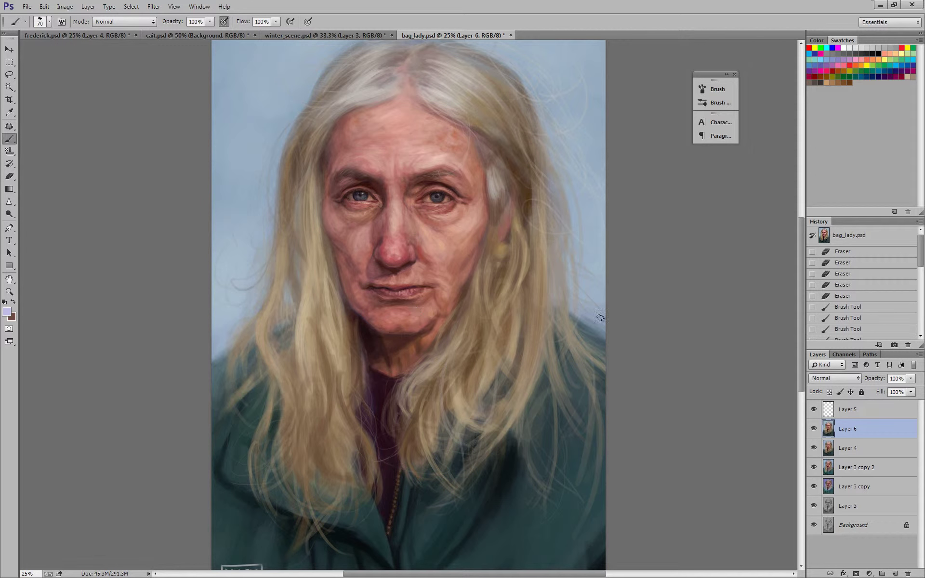
{"action": "key", "text": "ctrl+minus"}
{"action": "key", "text": "ctrl+plus"}
{"action": "key", "text": "ctrl+minus"}
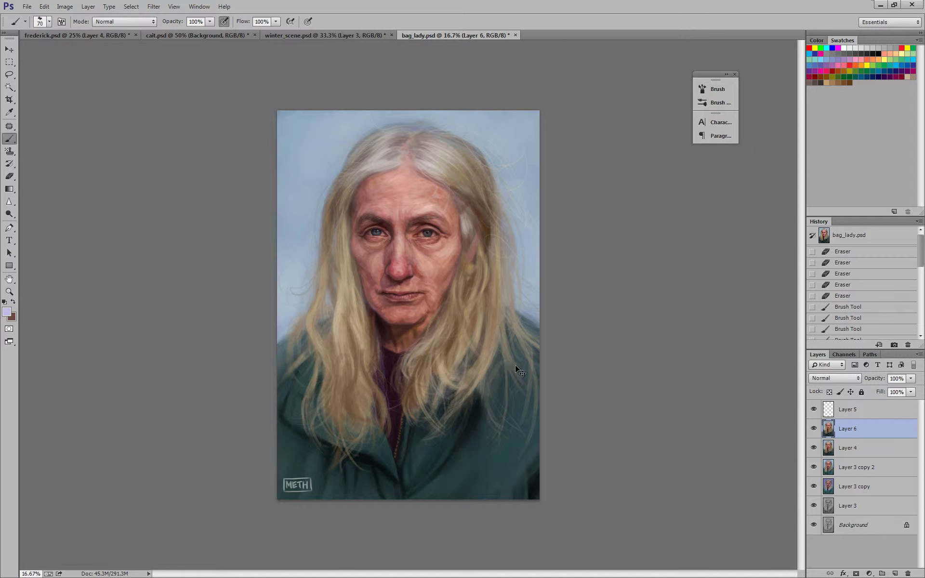
{"action": "key", "text": "ctrl+plus"}
{"action": "key", "text": "ctrl+plus"}
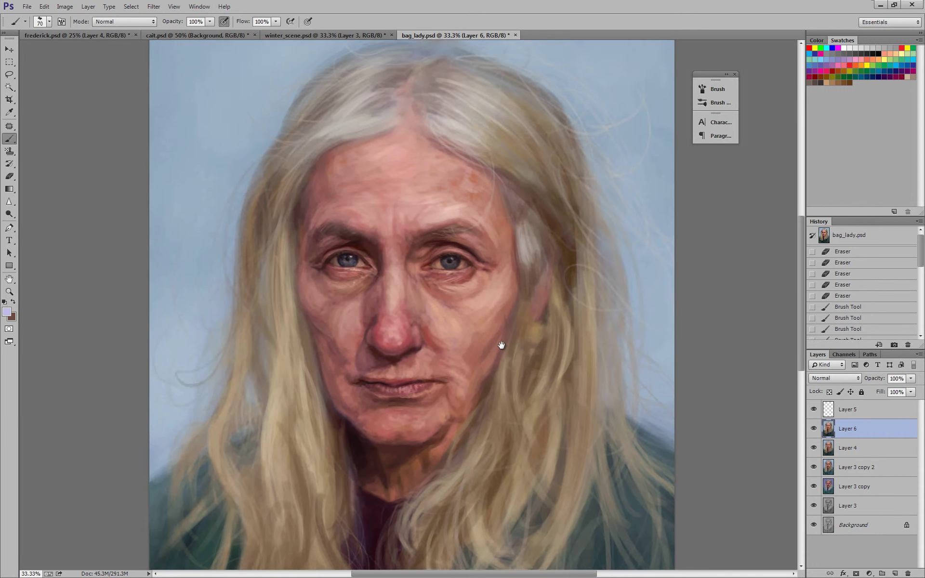
{"action": "left_click_drag", "start_coordinate": [501, 345], "coordinate": [504, 383]}
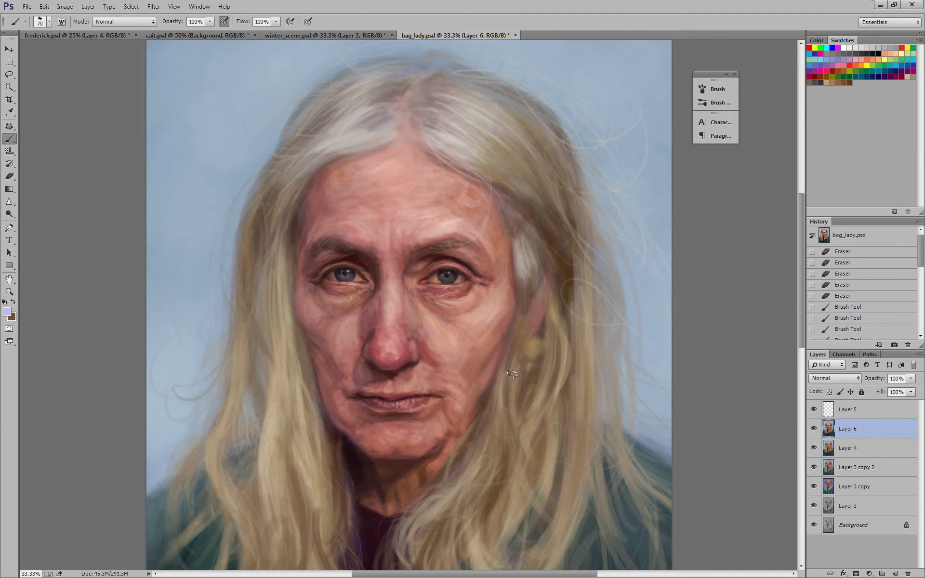
{"action": "key", "text": "ctrl+plus"}
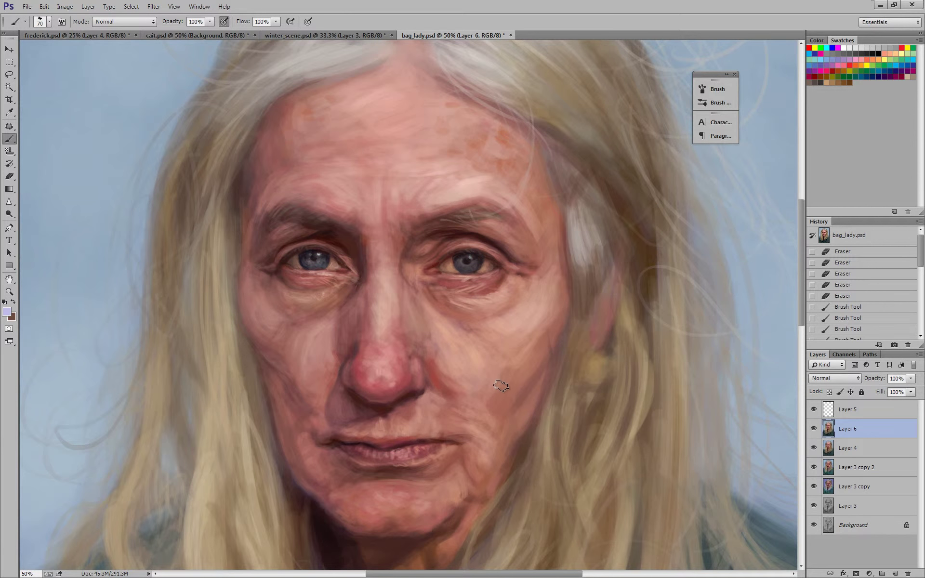
- Reduce the brush size to 45
{"action": "key", "text": "["}
{"action": "key", "text": "["}
{"action": "key", "text": "["}
- Examine the skin tones around the cheeks, nose and mouth at 50%, and return to a 25% view of the portrait
{"action": "left_click_drag", "start_coordinate": [501, 386], "coordinate": [478, 348]}
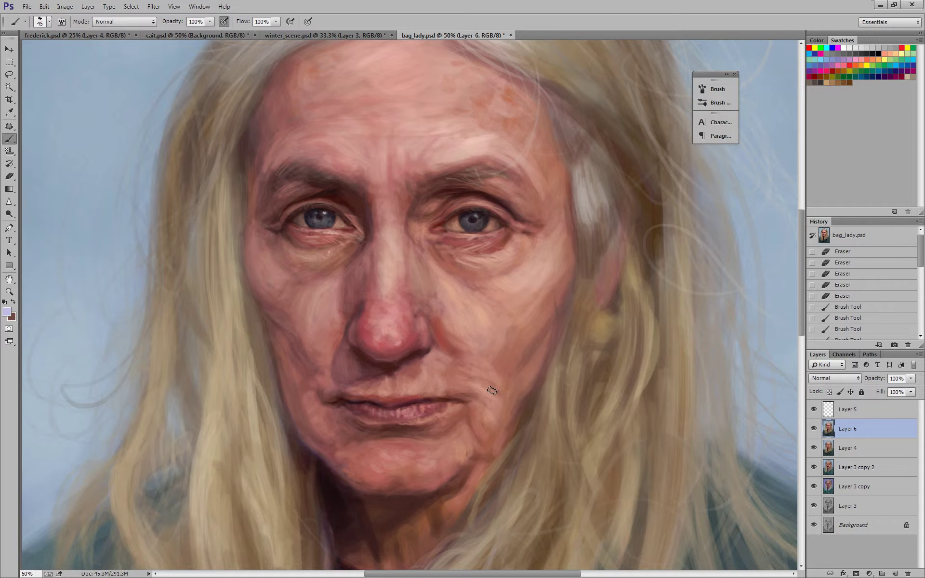
{"action": "key", "text": "ctrl+minus"}
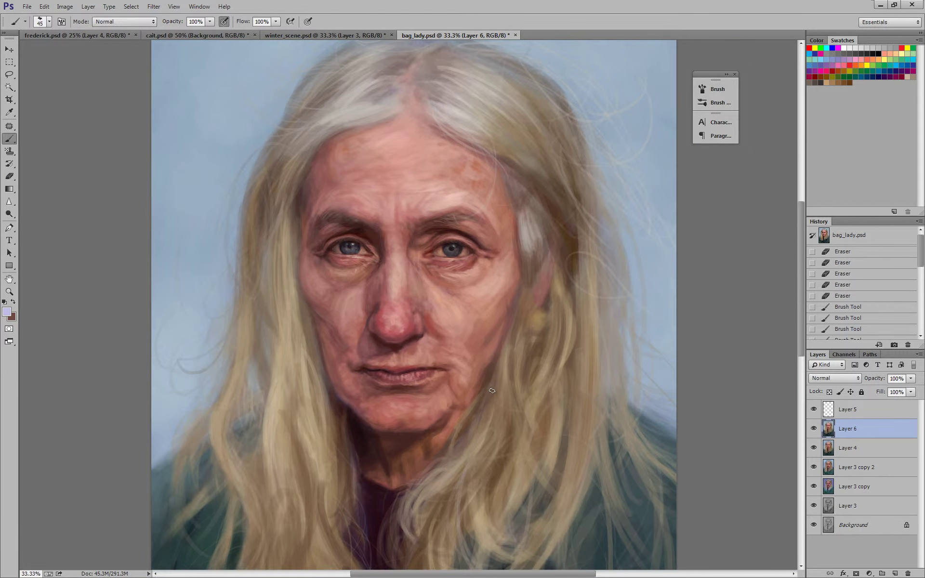
{"action": "left_click_drag", "start_coordinate": [454, 357], "coordinate": [438, 412]}
{"action": "key", "text": "ctrl+plus"}
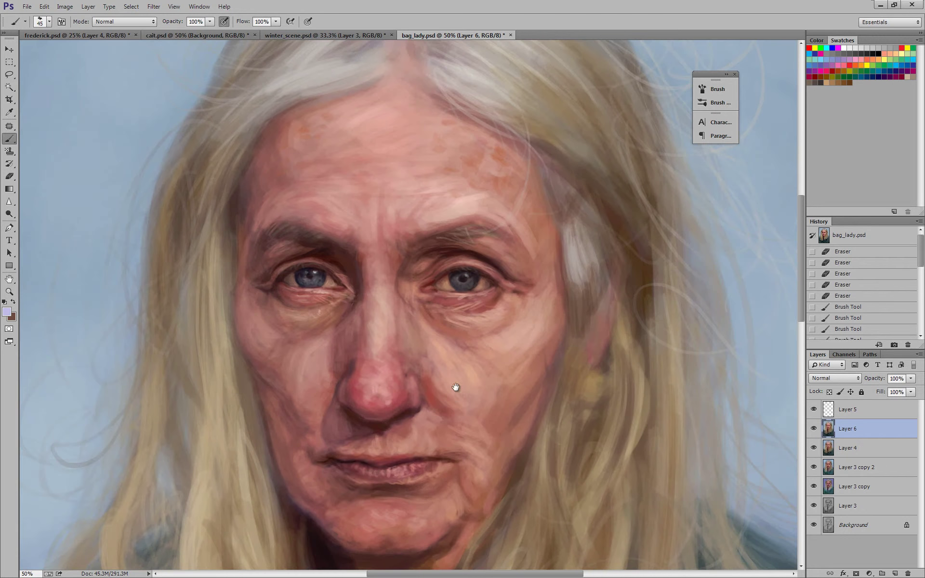
{"action": "left_click_drag", "start_coordinate": [498, 347], "coordinate": [509, 324]}
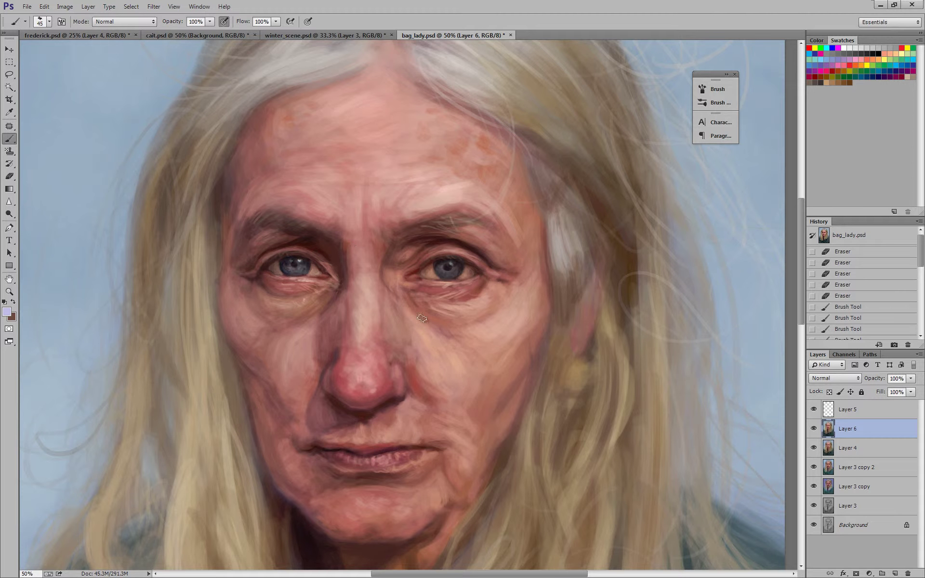
{"action": "left_click_drag", "start_coordinate": [479, 390], "coordinate": [558, 314]}
{"action": "key", "text": "ctrl+minus"}
{"action": "key", "text": "ctrl+minus"}
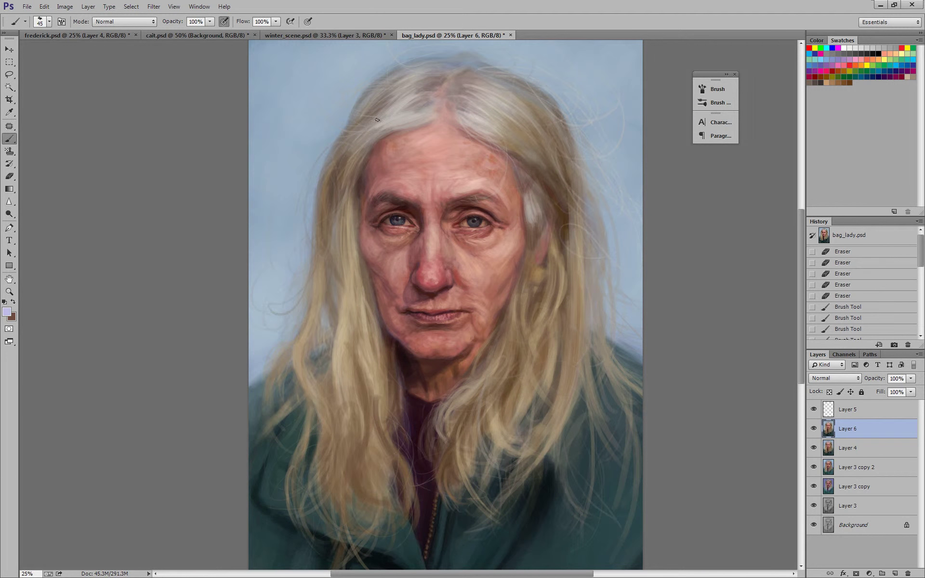
- Review the other open paintings, including the snow in winter_scene.psd at 50%, and return to bag_lady.psd
{"action": "left_click", "coordinate": [226, 35]}
{"action": "left_click", "coordinate": [277, 35]}
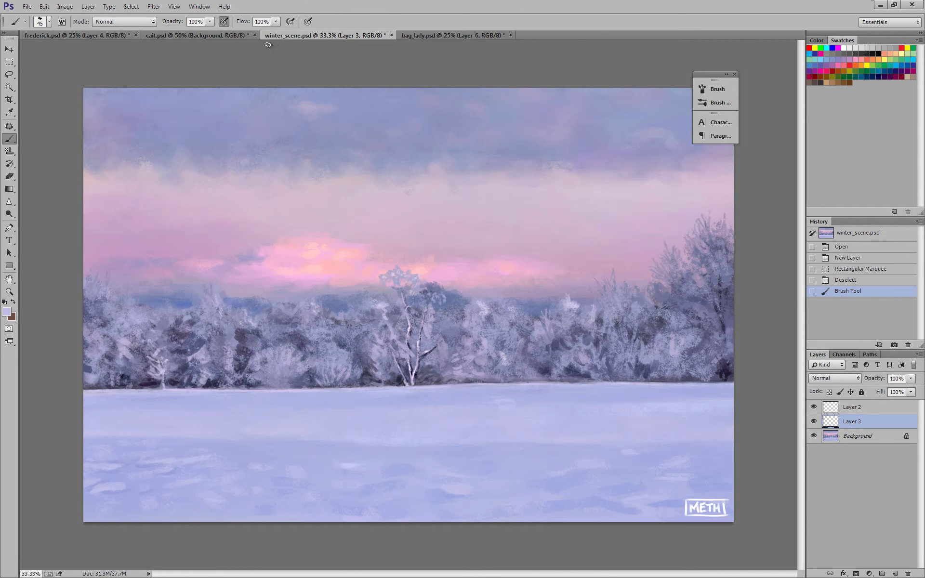
{"action": "key", "text": "ctrl+plus"}
{"action": "left_click_drag", "start_coordinate": [327, 500], "coordinate": [443, 354]}
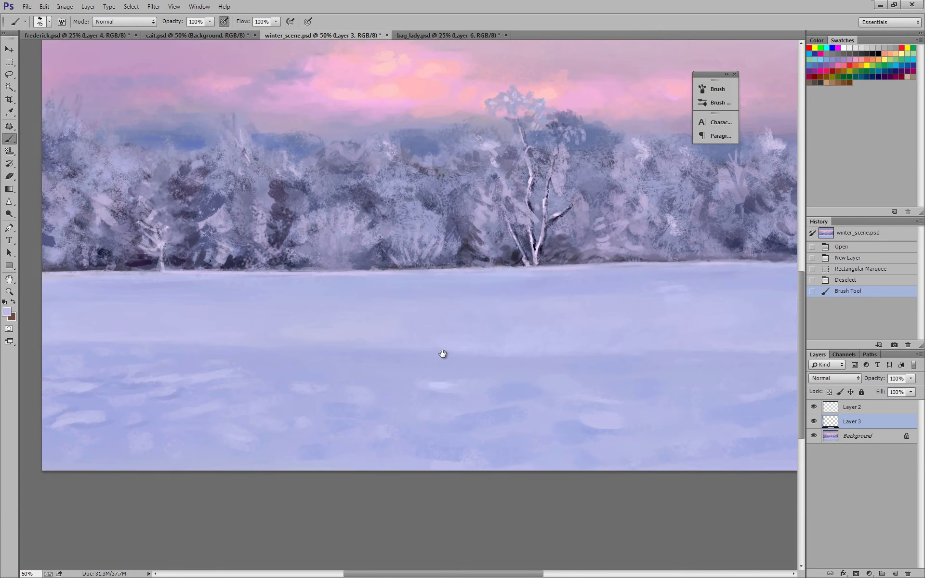
{"action": "key", "text": "ctrl+minus"}
{"action": "left_click", "coordinate": [96, 36]}
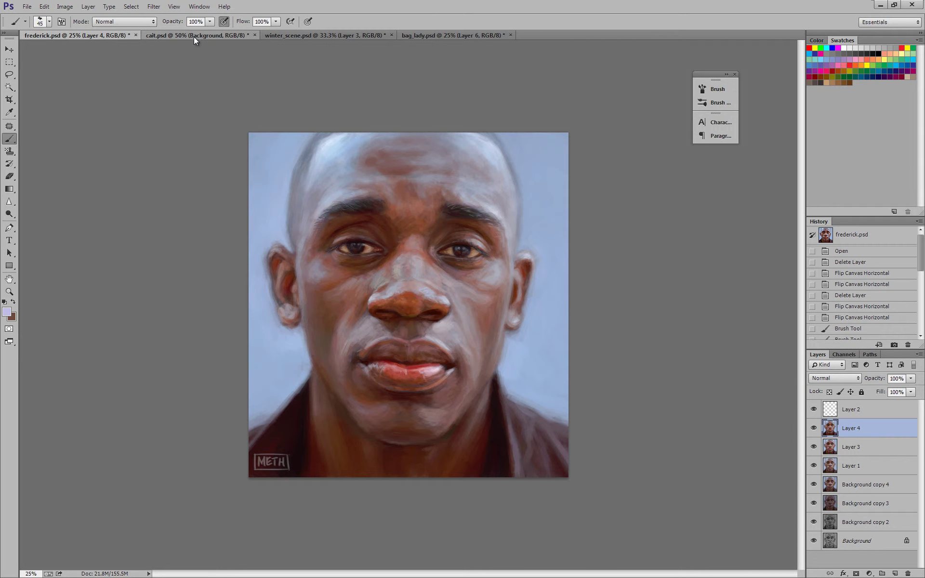
{"action": "left_click", "coordinate": [194, 36]}
{"action": "left_click", "coordinate": [346, 35]}
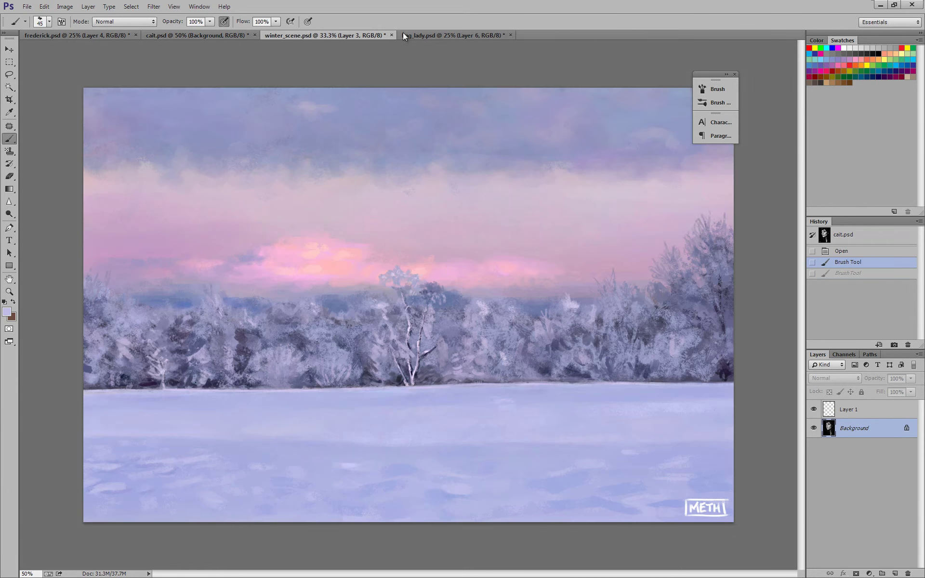
{"action": "left_click", "coordinate": [436, 35]}
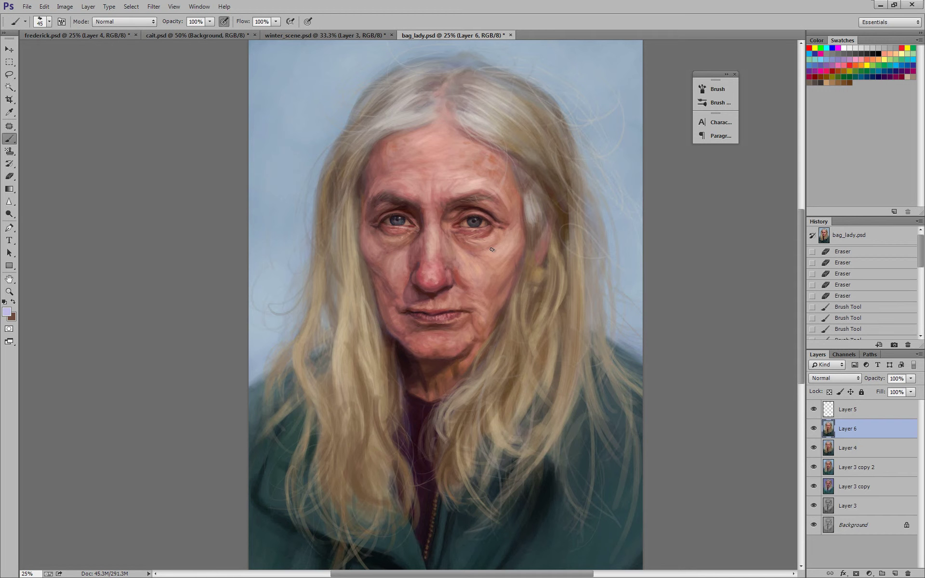
- Examine the brushwork around the woman's eyes and nose at up to 66.67%, and return to a 33.33% view
{"action": "scroll", "coordinate": [492, 249], "scroll_direction": "up", "scroll_amount": 2}
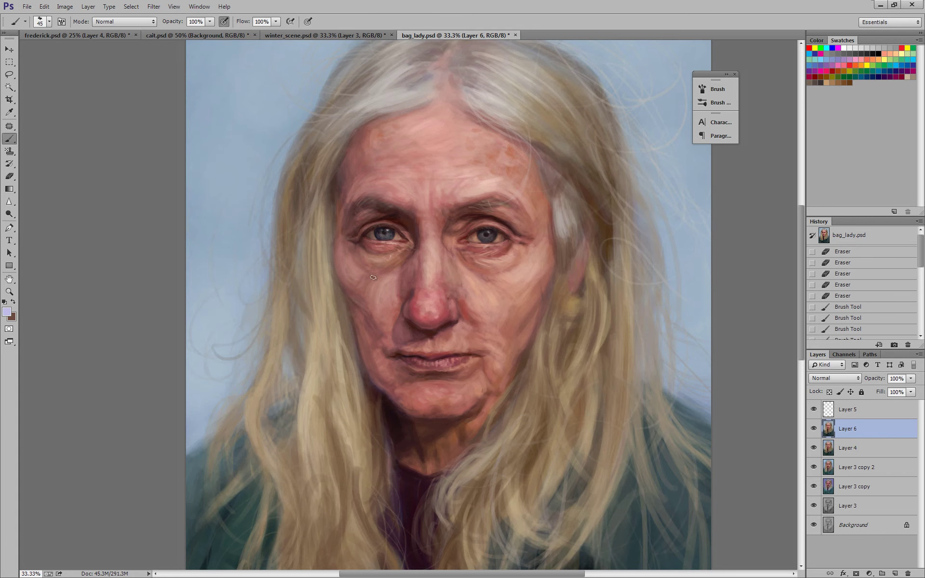
{"action": "key", "text": "ctrl+plus"}
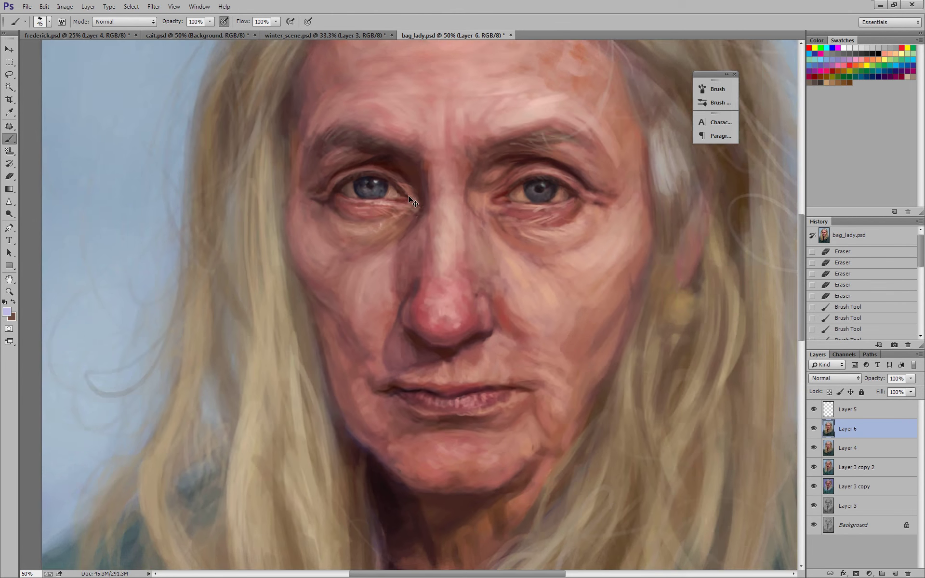
{"action": "key", "text": "ctrl+plus"}
{"action": "left_click_drag", "start_coordinate": [388, 207], "coordinate": [468, 403]}
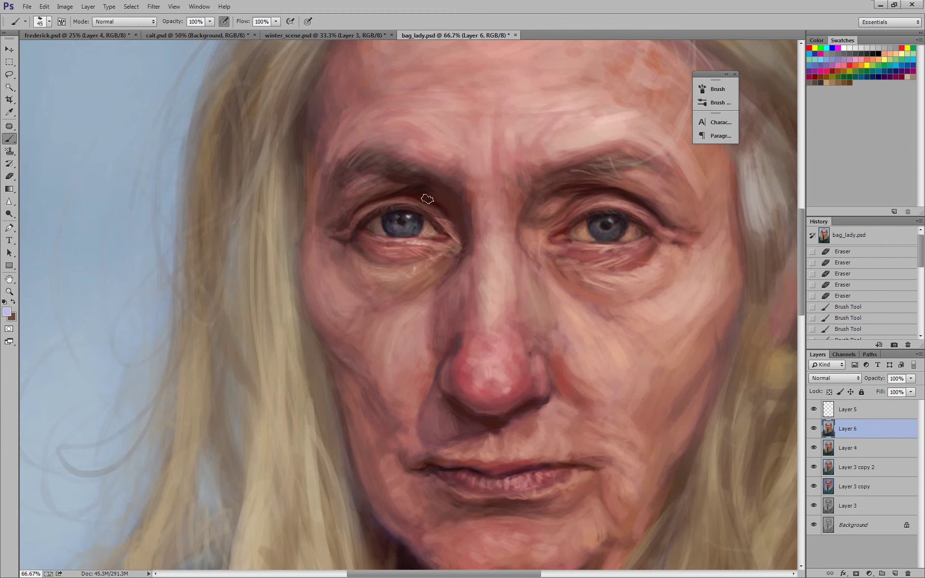
{"action": "key", "text": "ctrl+z"}
{"action": "key", "text": "ctrl+minus"}
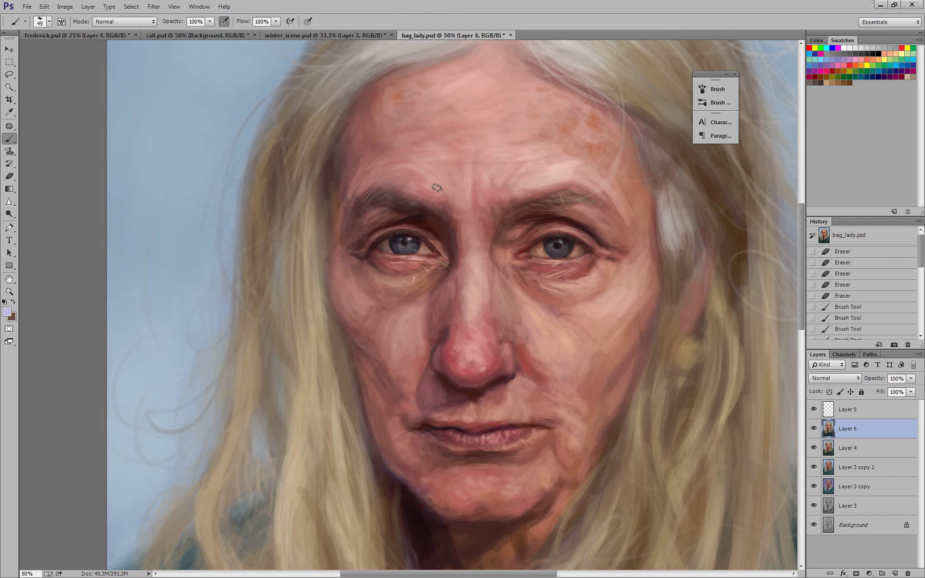
{"action": "key", "text": "ctrl+minus"}
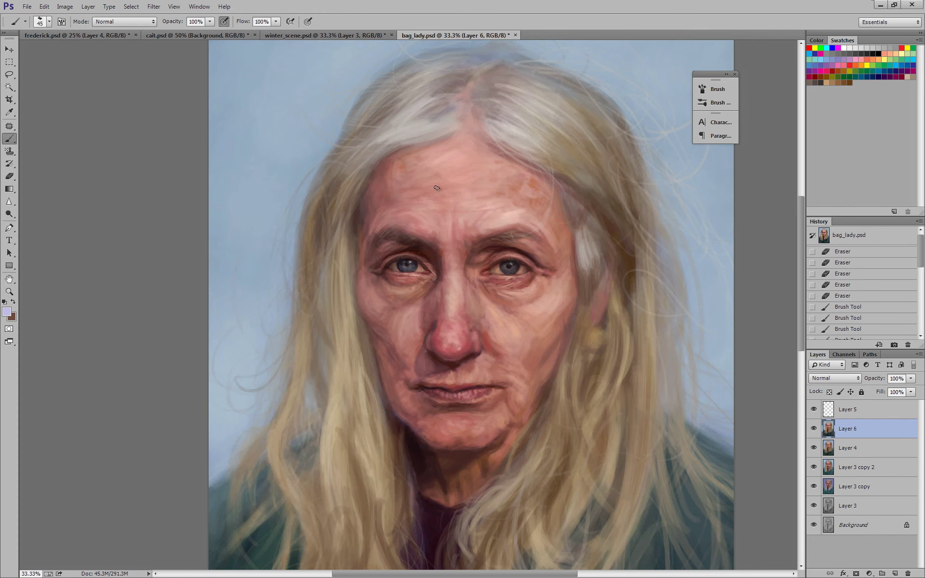
- Examine the face, neck and hair strands close up, view the whole portrait, and frame the head and shoulders at 25%
{"action": "scroll", "coordinate": [437, 188], "scroll_direction": "down", "scroll_amount": 1}
{"action": "scroll", "coordinate": [397, 358], "scroll_direction": "up", "scroll_amount": 3}
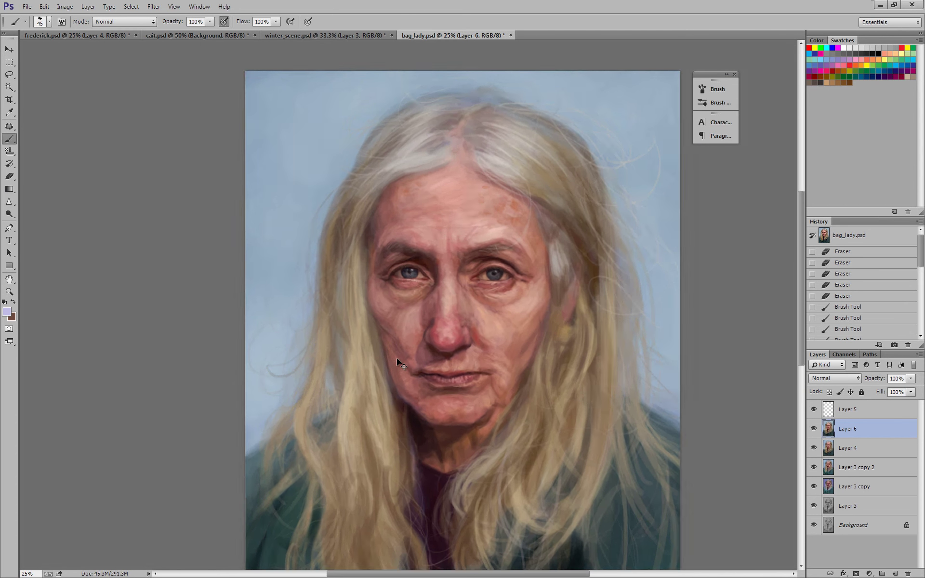
{"action": "scroll", "coordinate": [412, 368], "scroll_direction": "down", "scroll_amount": 1}
{"action": "scroll", "coordinate": [470, 368], "scroll_direction": "up", "scroll_amount": 1}
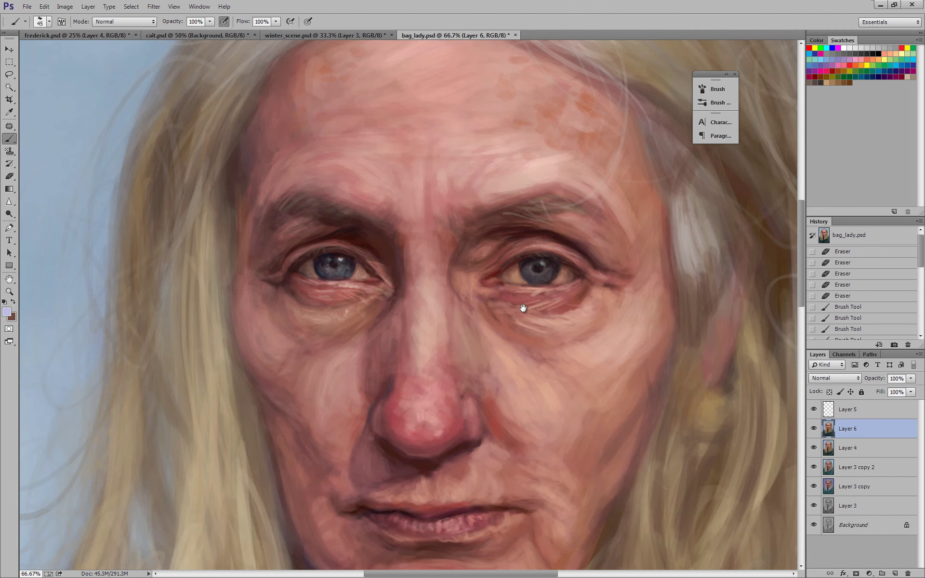
{"action": "scroll", "coordinate": [537, 422], "scroll_direction": "down", "scroll_amount": 5}
{"action": "key", "text": "ctrl+0"}
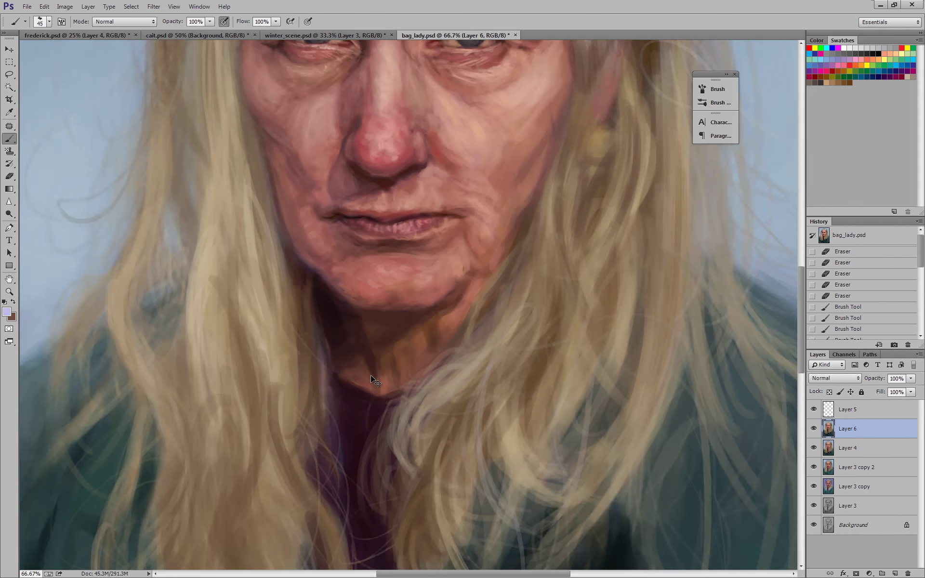
{"action": "key", "text": "ctrl+minus"}
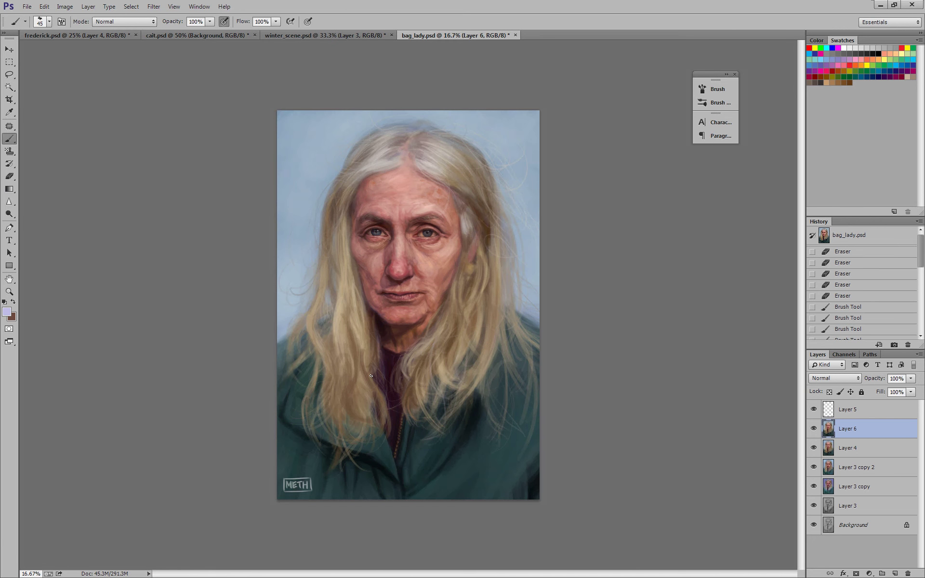
{"action": "key", "text": "ctrl+plus"}
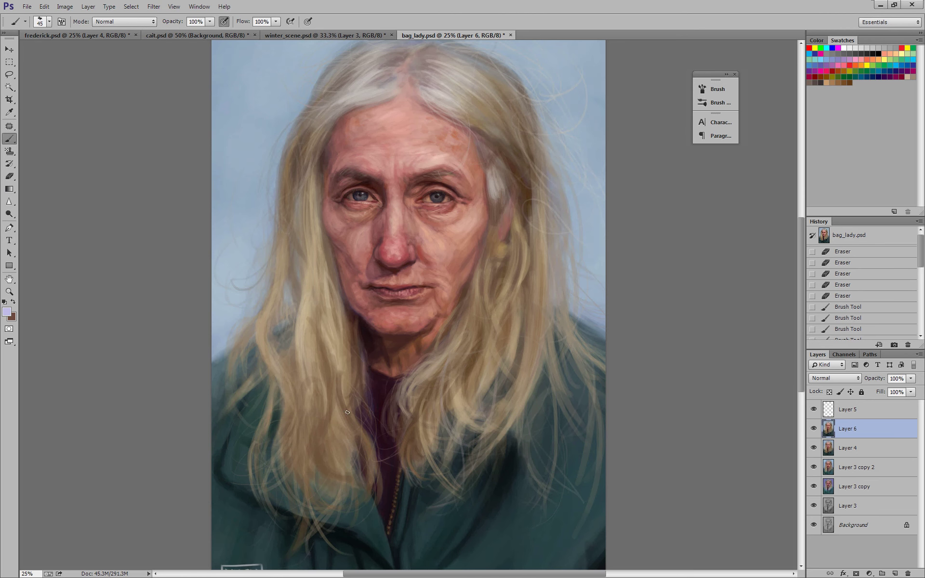
{"action": "scroll", "coordinate": [510, 411], "scroll_direction": "up", "scroll_amount": 5}
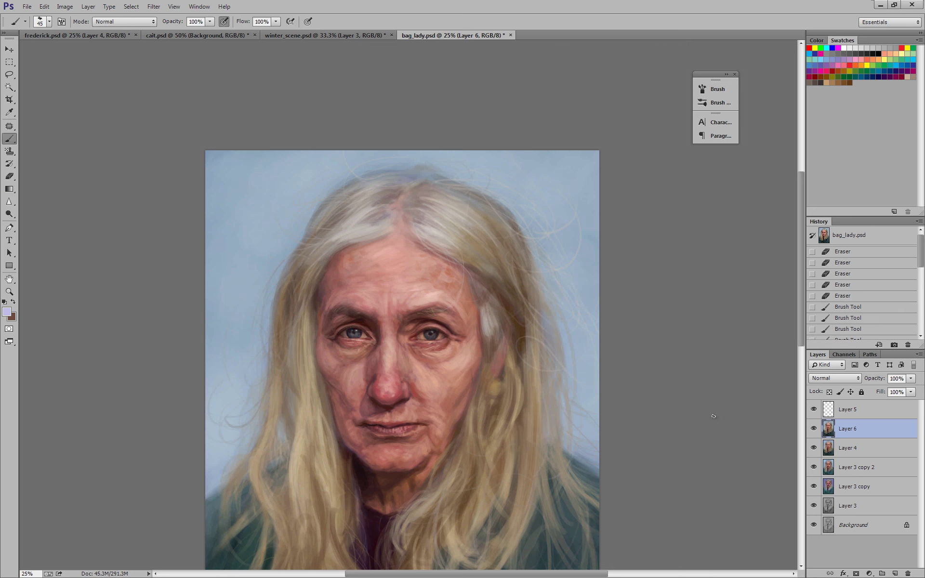
{"action": "left_click_drag", "start_coordinate": [532, 393], "coordinate": [513, 329]}
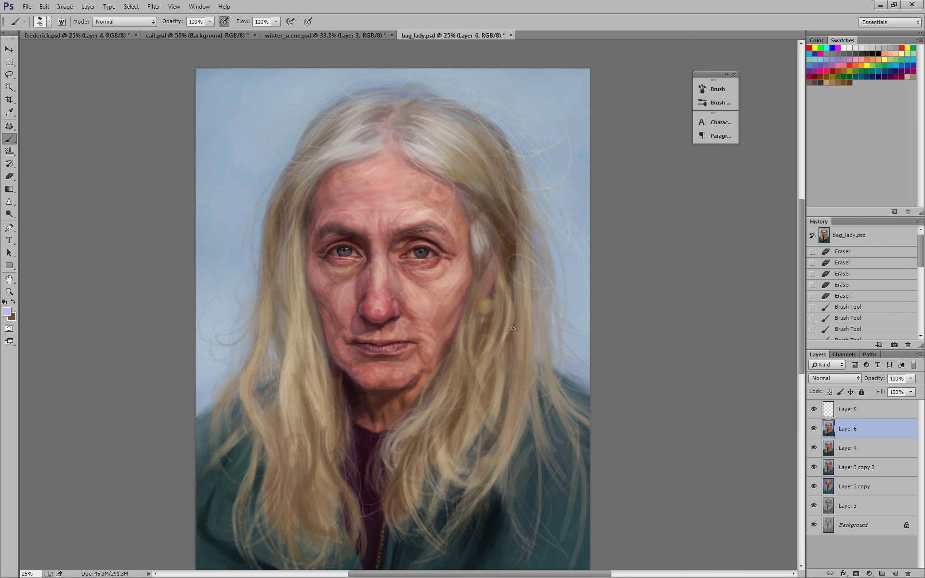